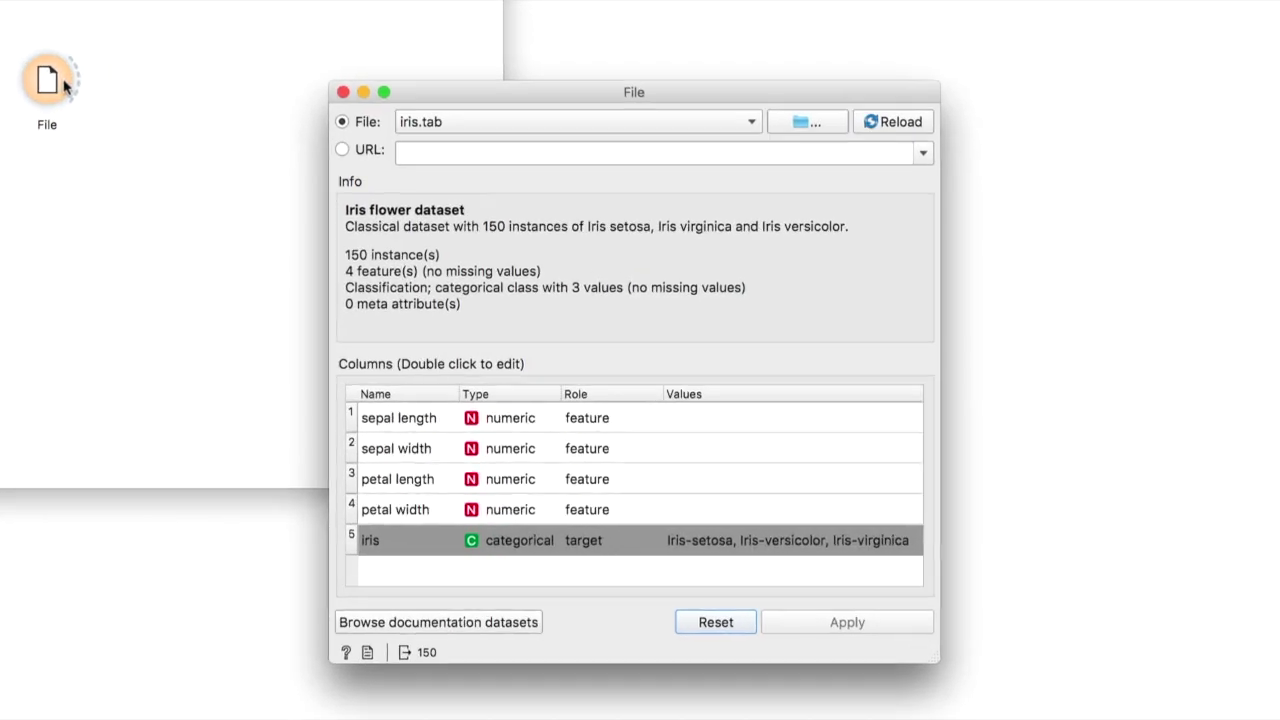
Step: Load time_series_covid19_confirmed_global.csv from its URL into the File widget (263 instances, 81 features)
left_click(290, 100)
left_click(358, 104)
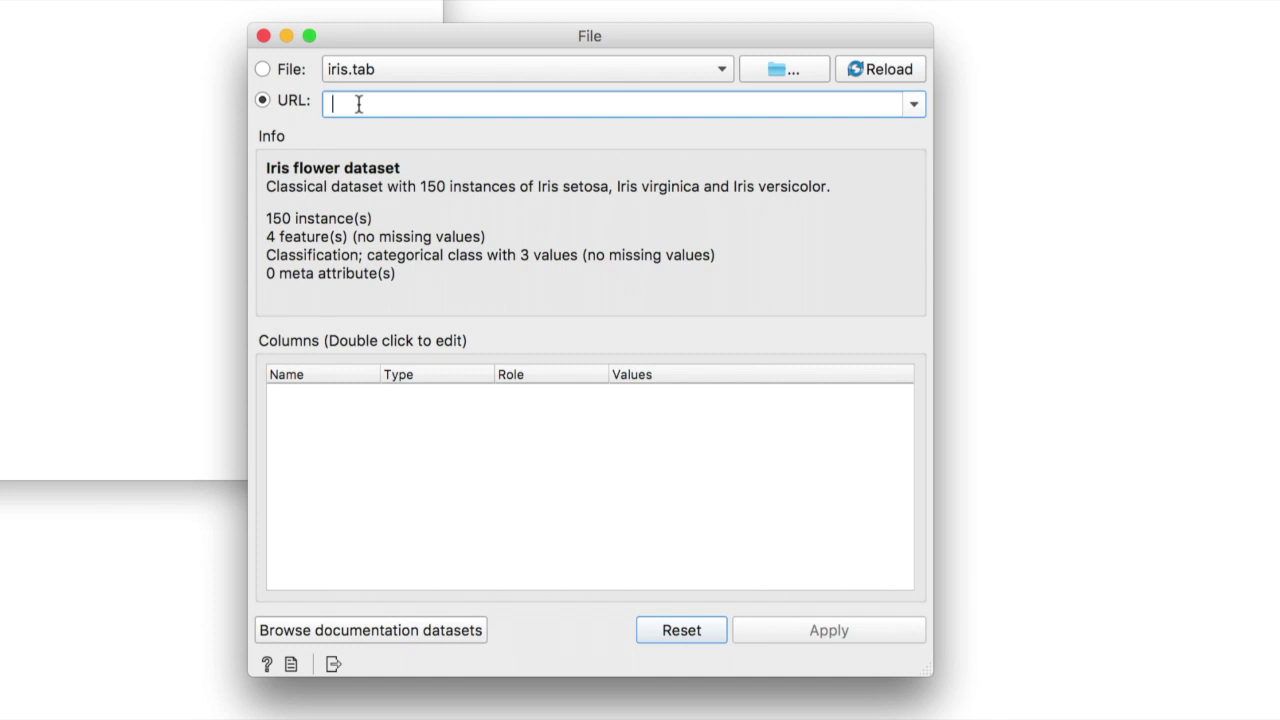
type("https://raw.githubusercontent.com/CSSEGISandData/COVID-19/master/csse_covid_19_data/csse_covid_19_time_series/time_series_covid19_confirmed_global.csv")
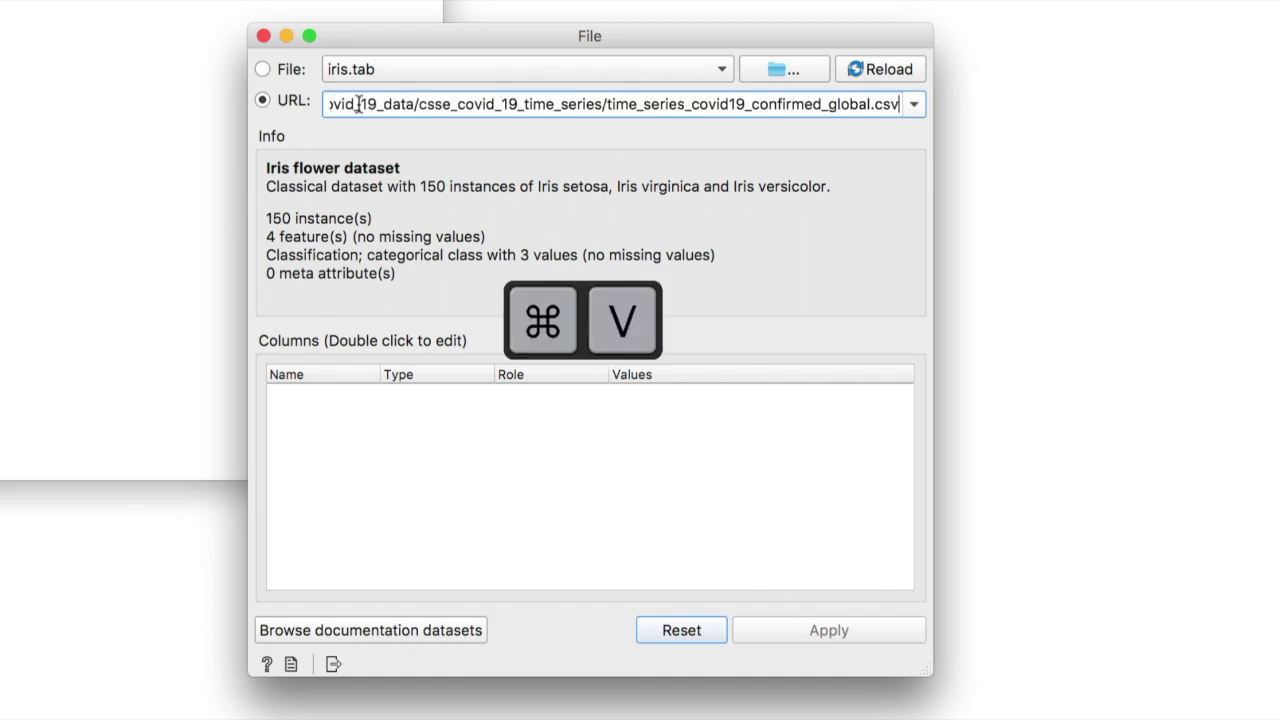
key("Return")
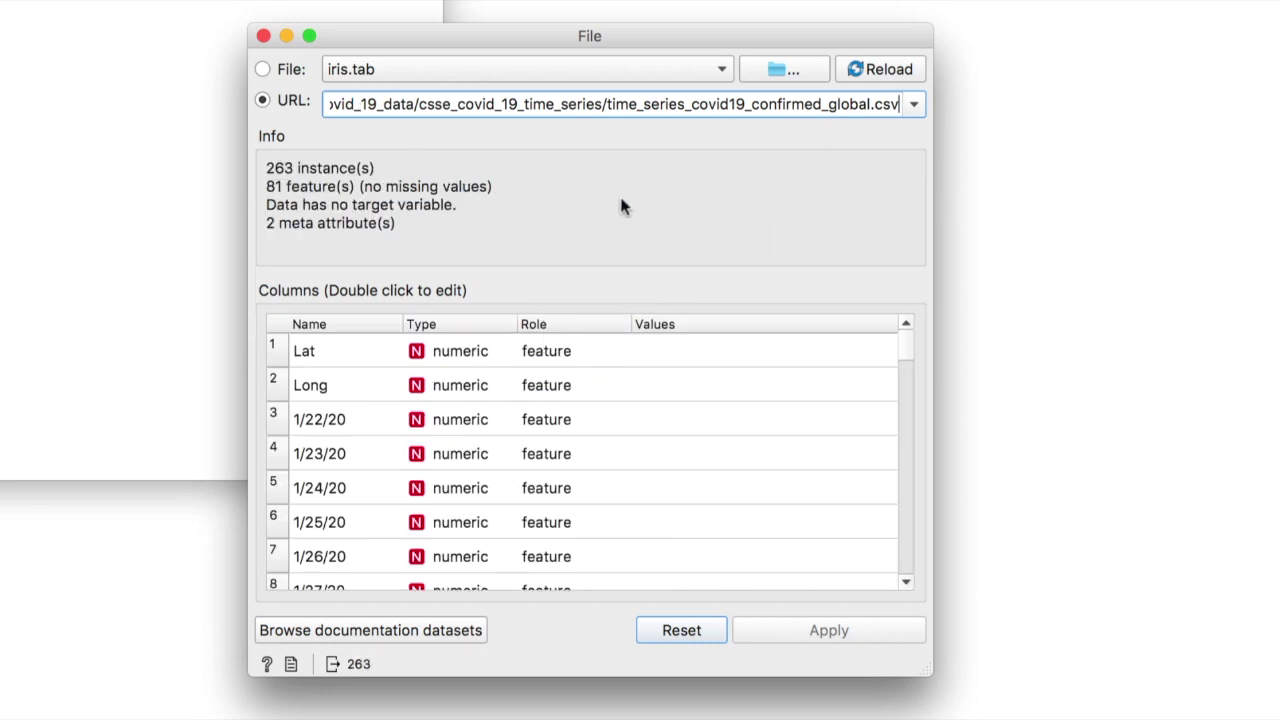
scroll(780, 383, "down", 3)
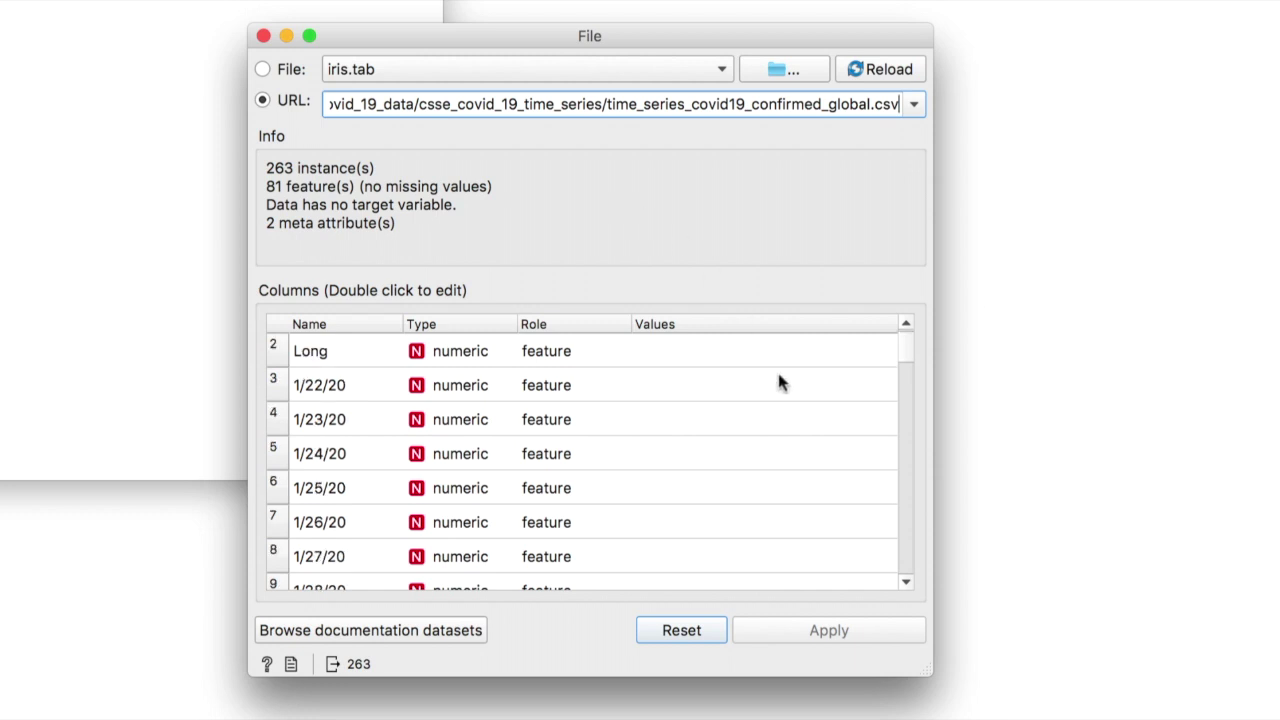
scroll(780, 383, "up", 3)
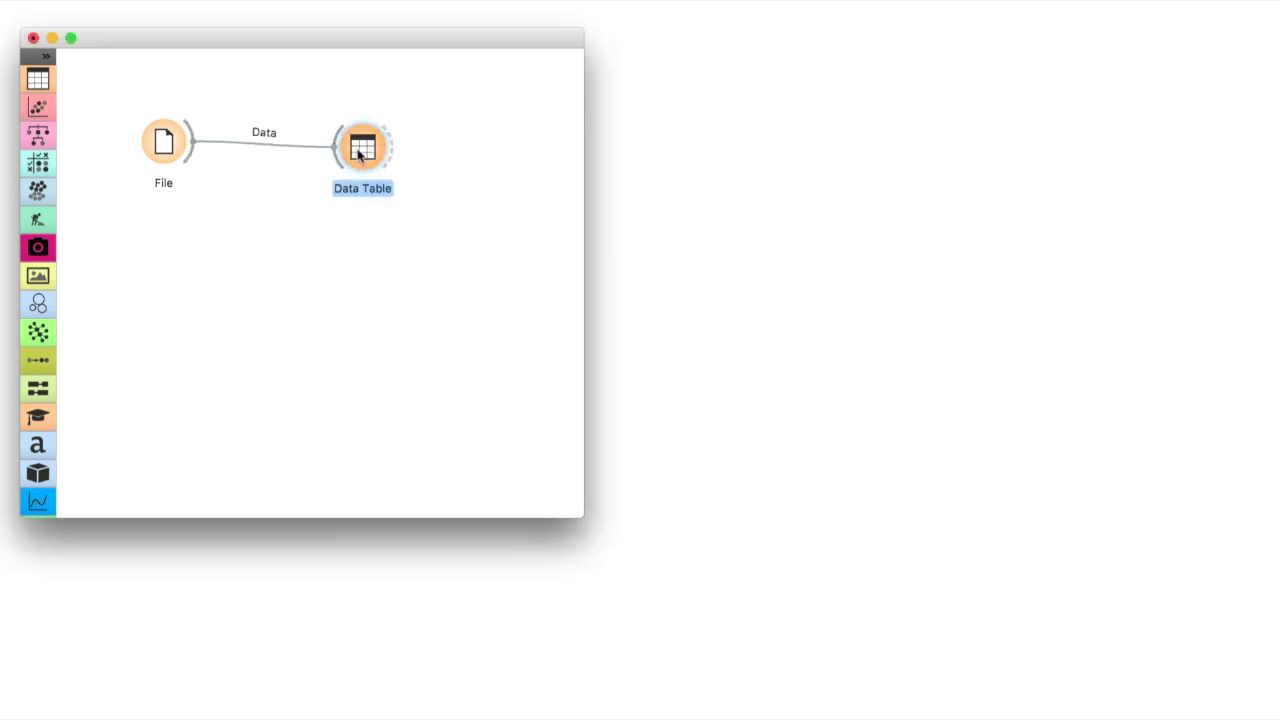
Step: Open the new Data Table and scroll through the COVID-19 rows by country
double_click(360, 147)
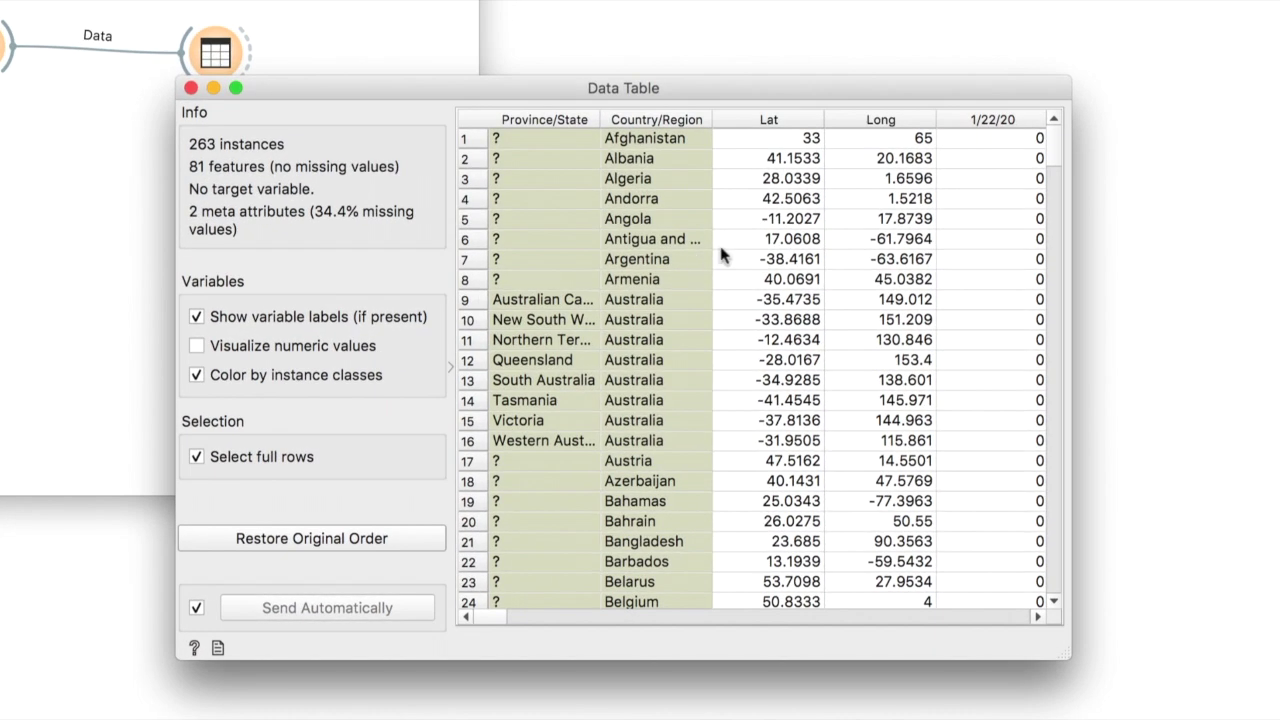
scroll(720, 250, "right", 5)
scroll(733, 254, "left", 5)
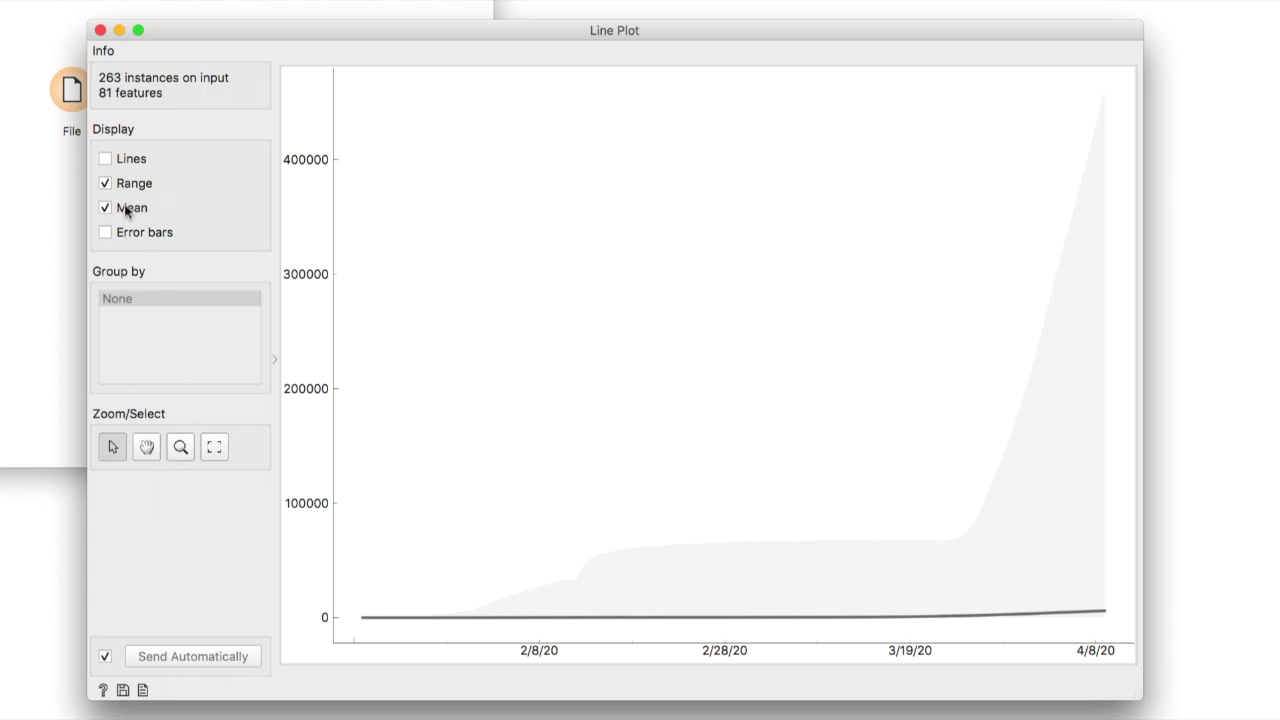
Step: Turn off Mean and Range in the Line Plot and select the steepest-rising country curves
left_click(124, 209)
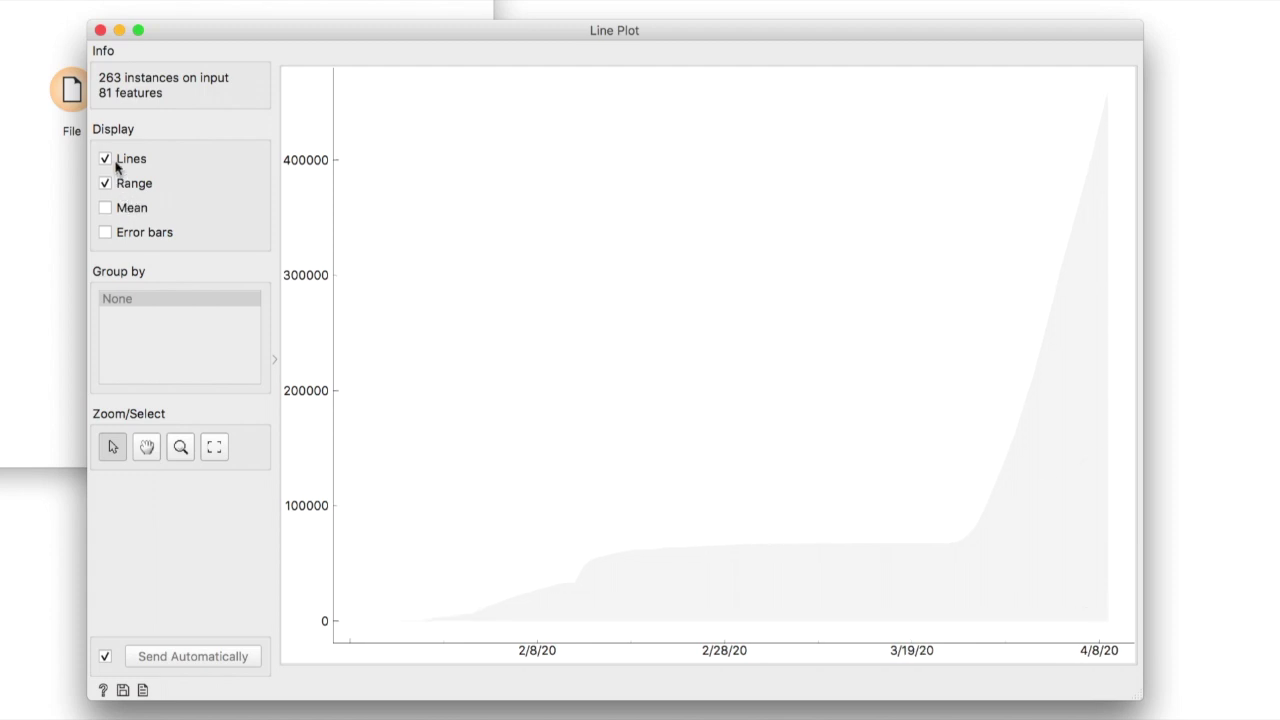
left_click(118, 183)
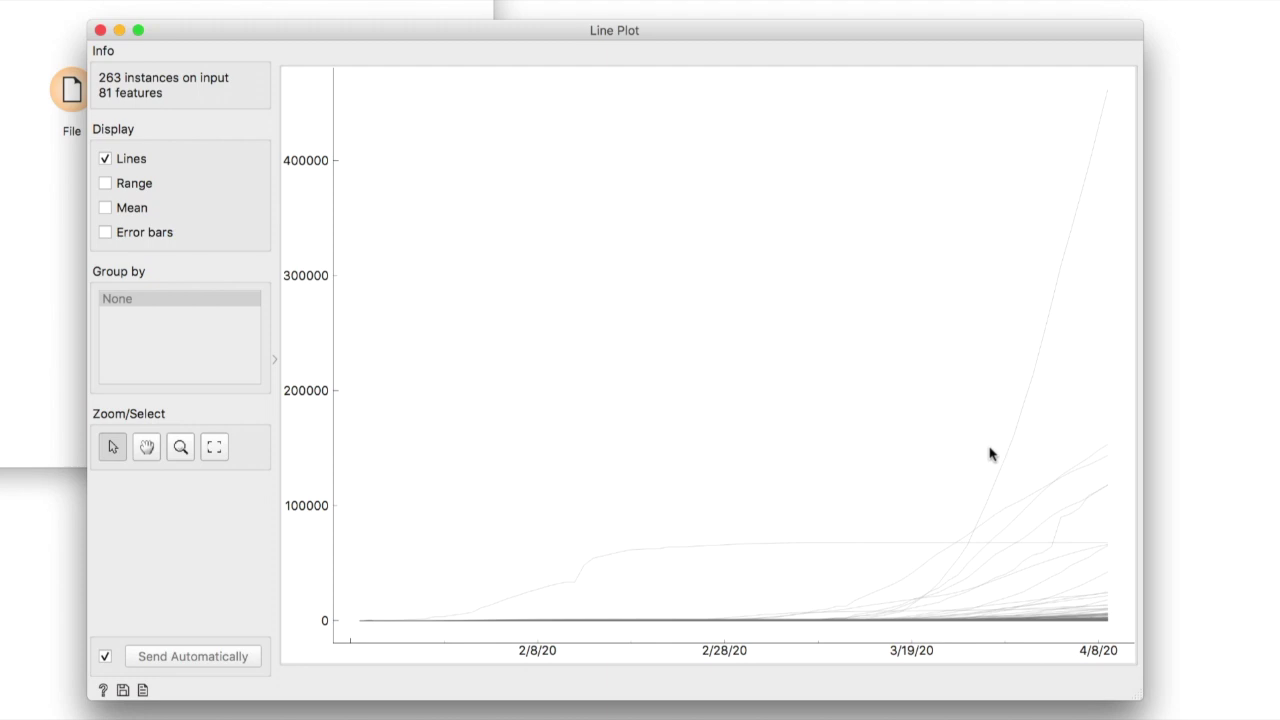
left_click_drag(990, 455, 1100, 528)
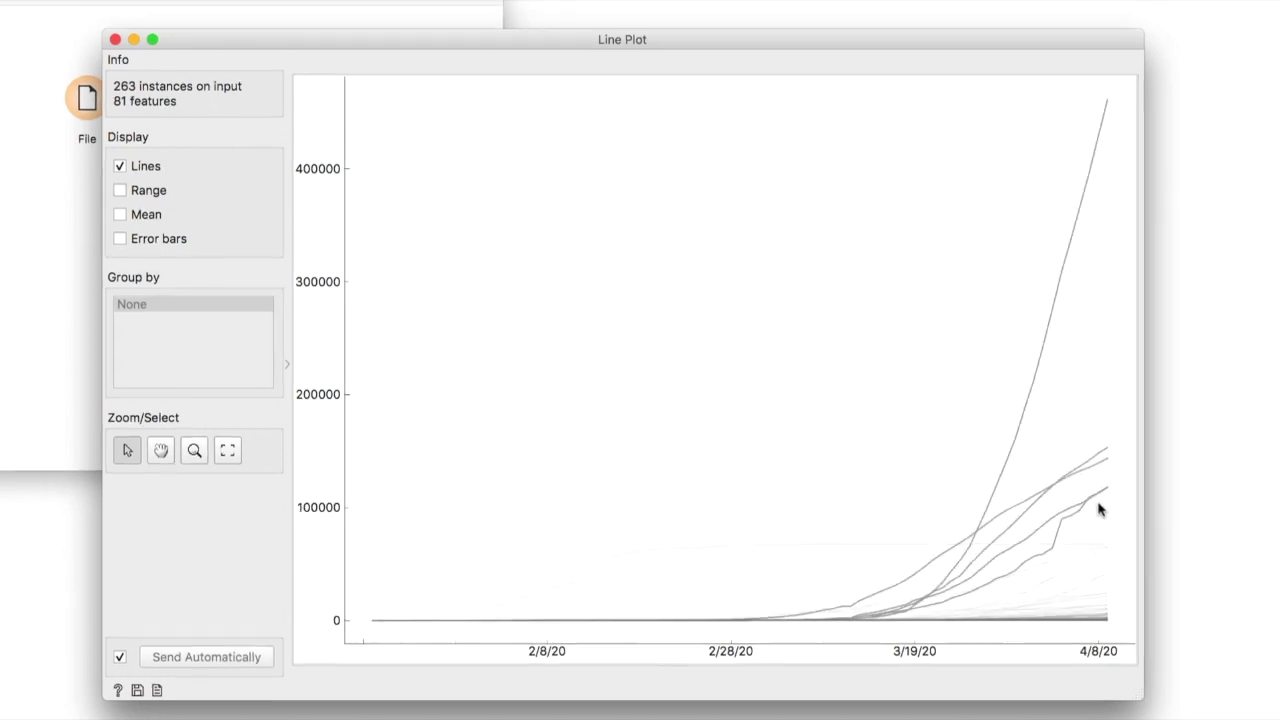
Step: Send the Line Plot selection to Data Table (1), showing US, Italy, Spain, France and Germany
left_click(184, 79)
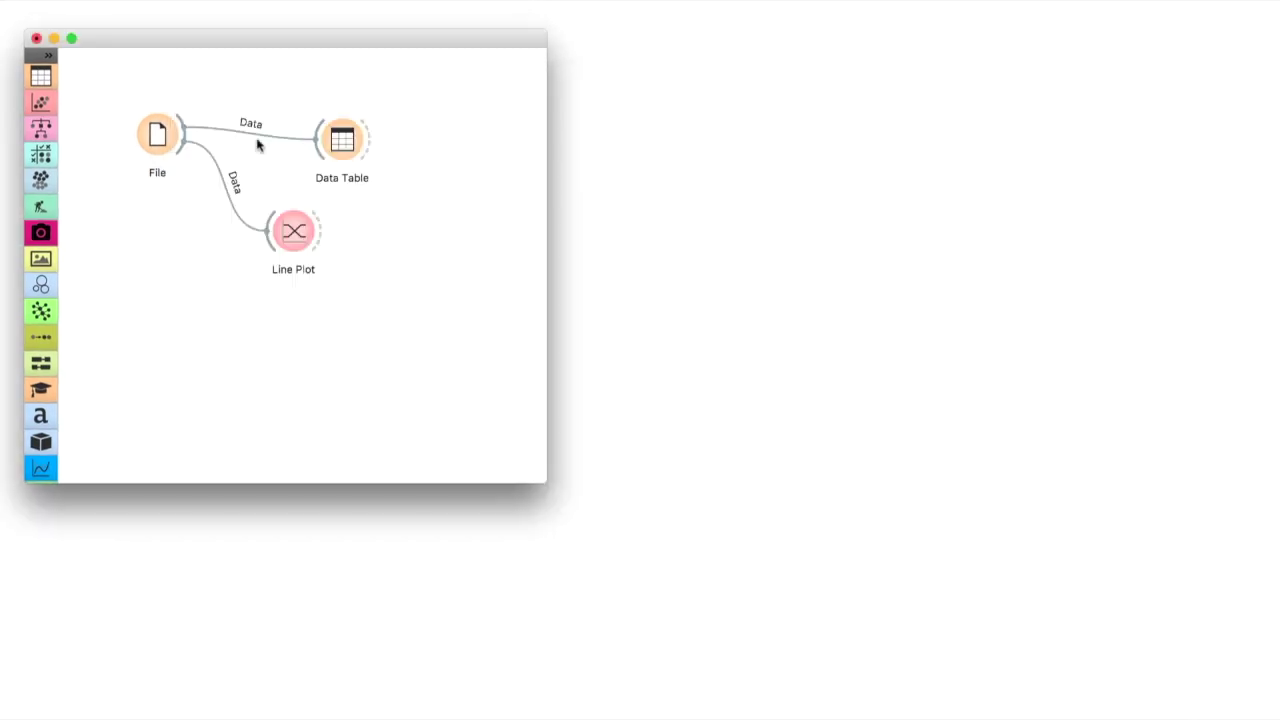
left_click_drag(322, 234, 393, 242)
type("d")
key("Return")
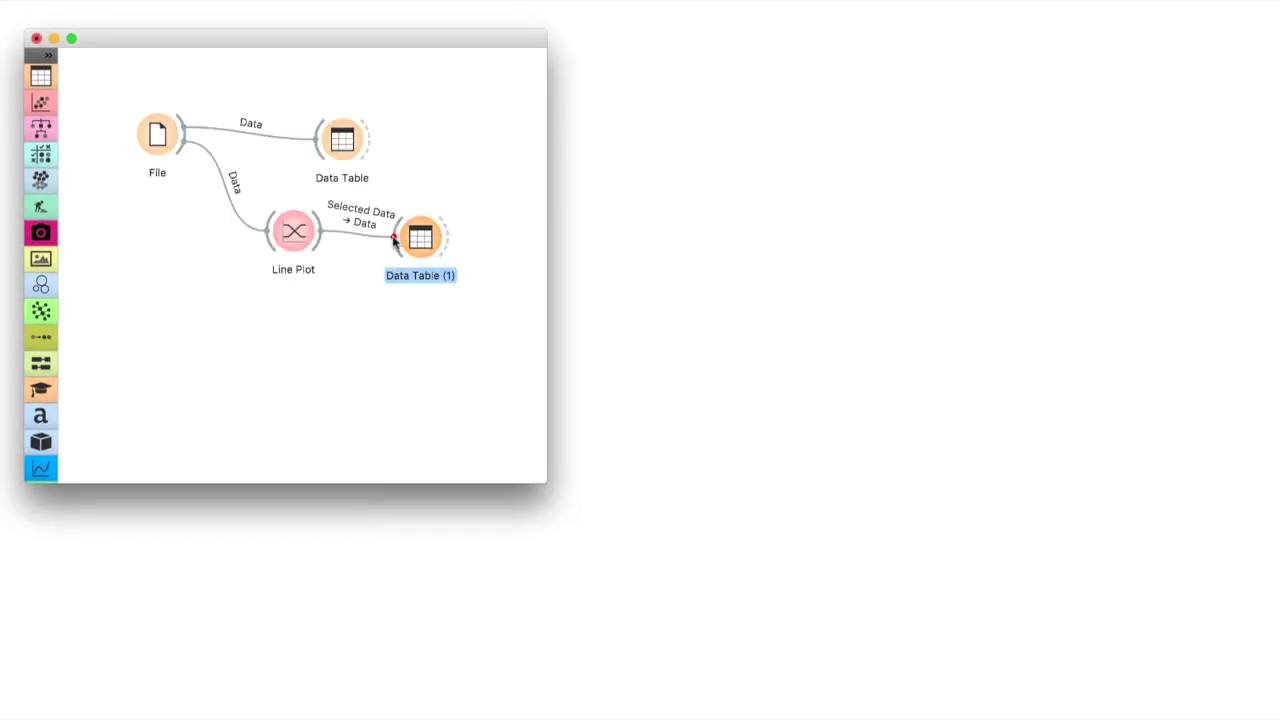
double_click(420, 236)
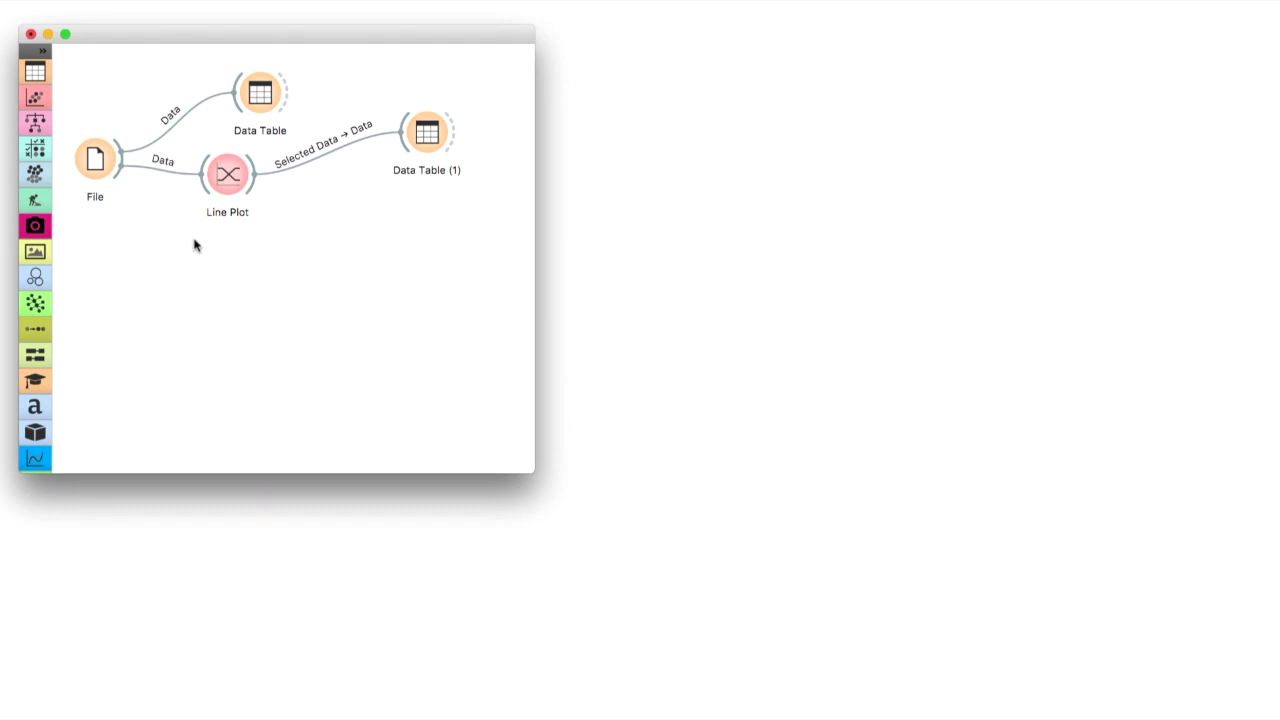
Step: Add a Datasets widget and choose the HDI dataset (188 instances, 66 variables)
right_click(110, 295)
type("data")
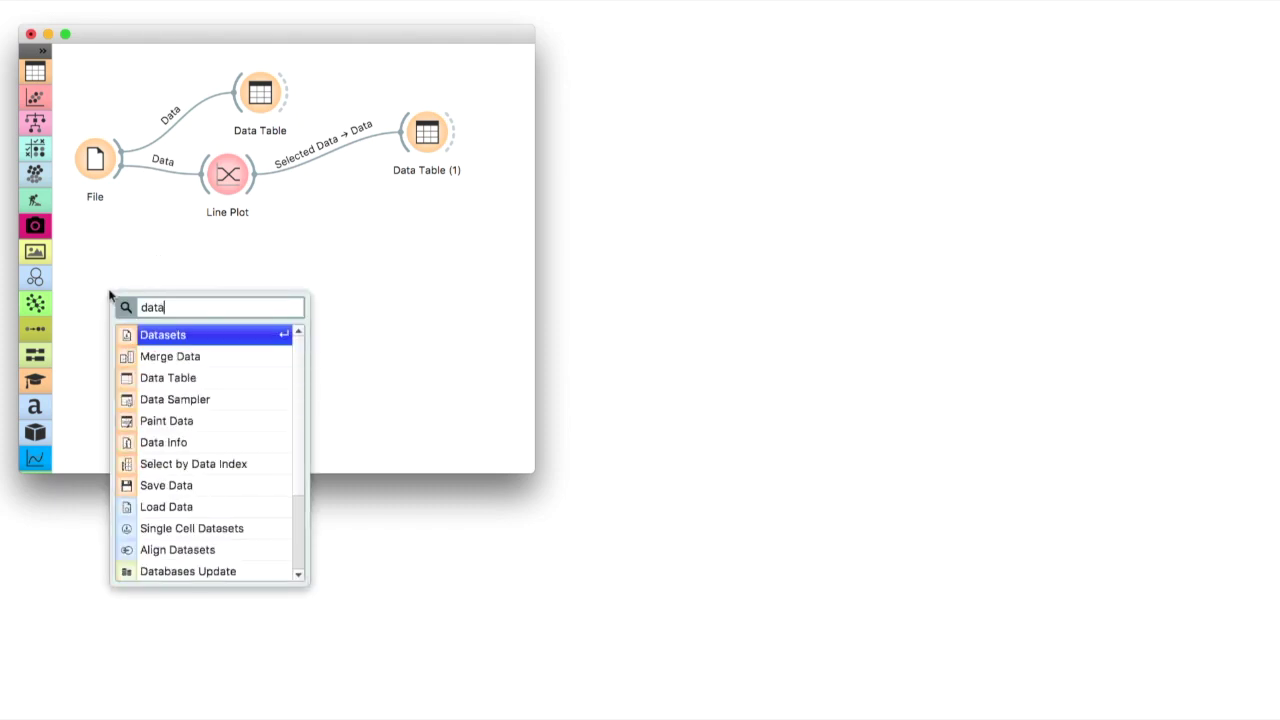
key("Return")
double_click(110, 291)
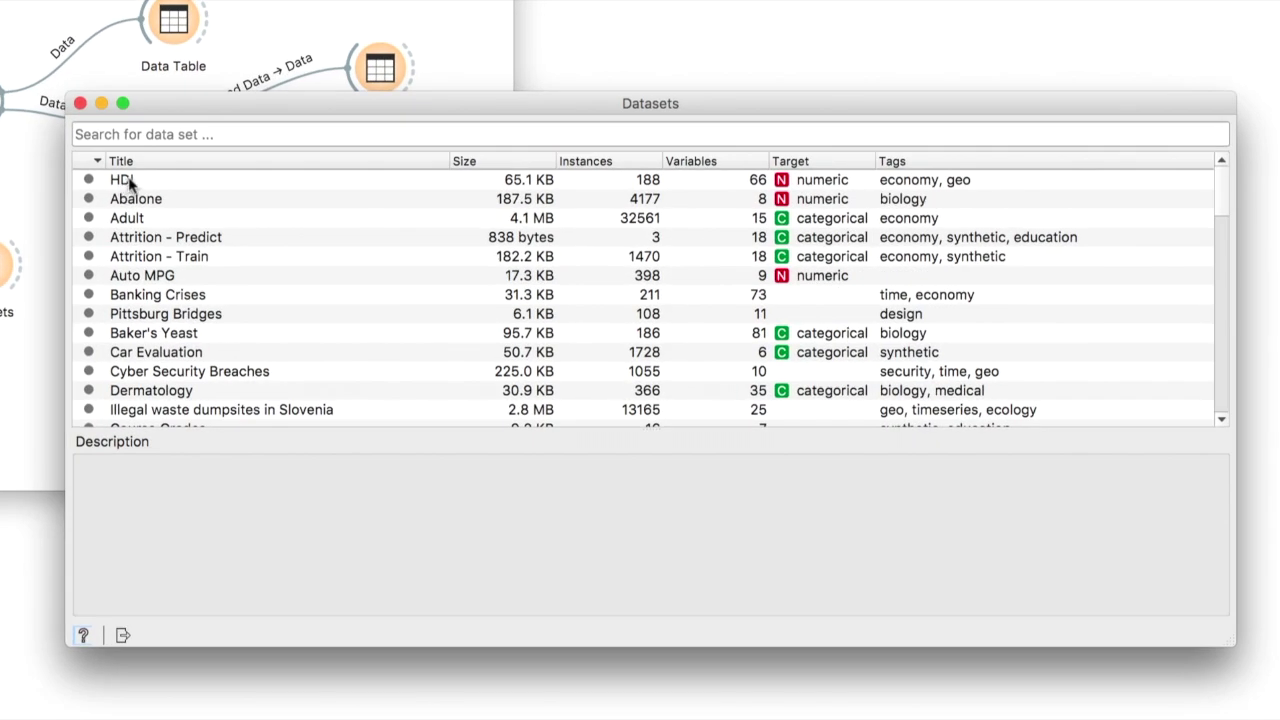
left_click(130, 180)
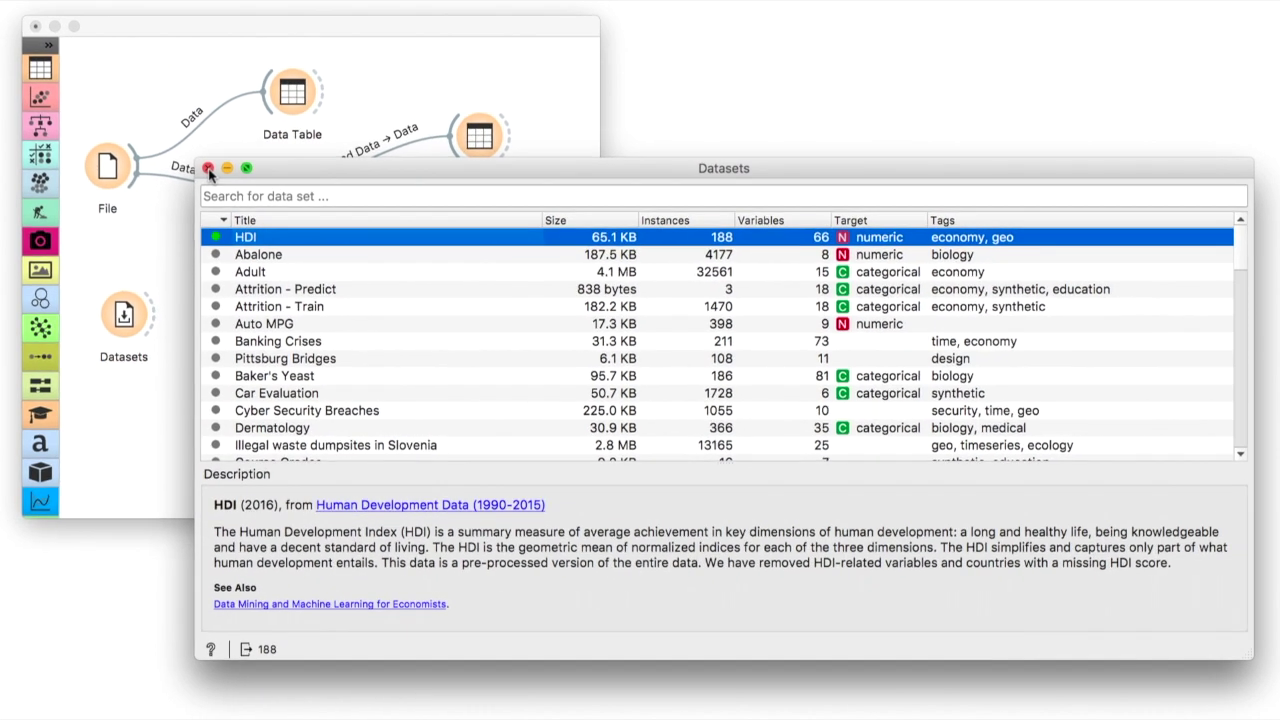
Step: Merge the File data with the Datasets HDI data, matching Country/Region to Country
left_click(210, 173)
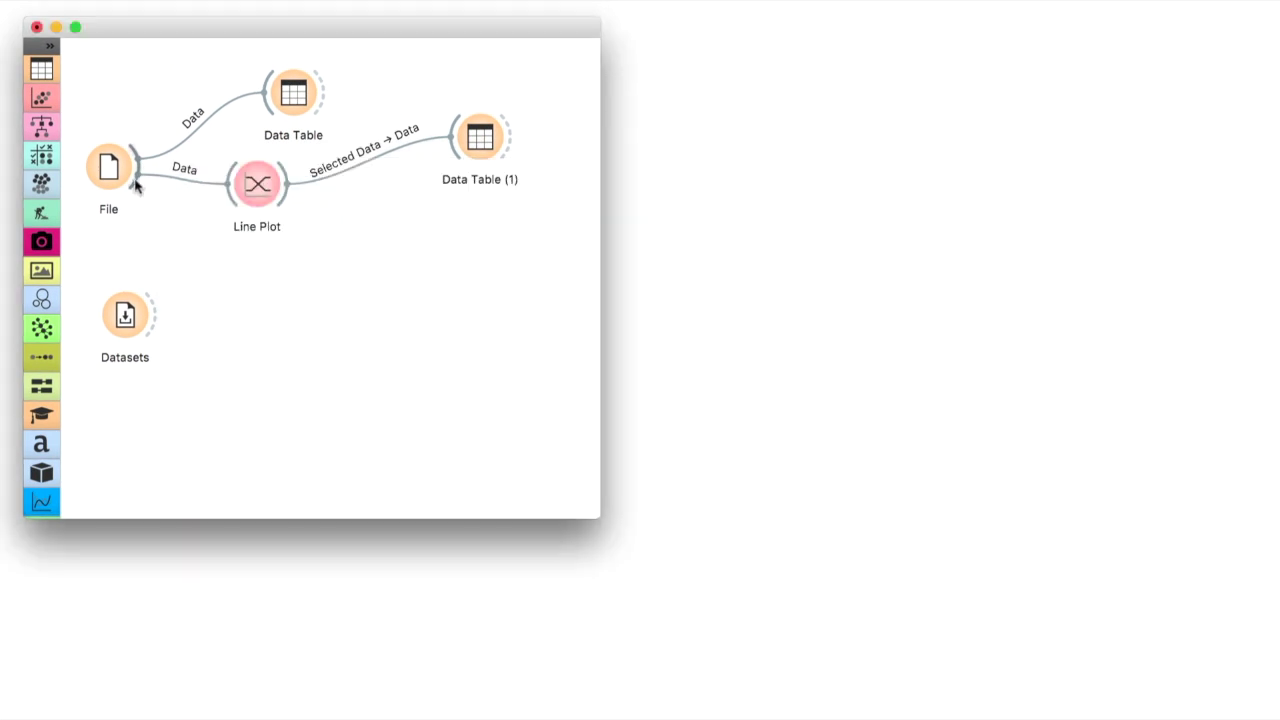
left_click_drag(132, 180, 250, 284)
type("merge")
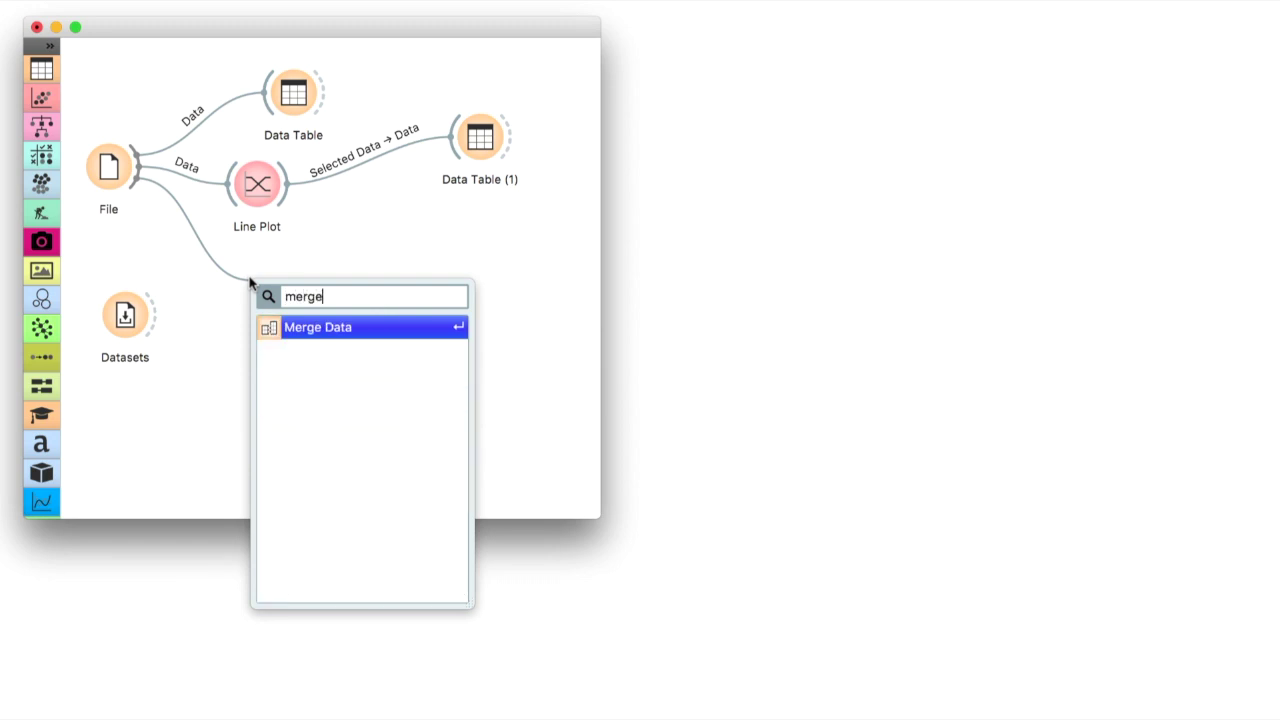
key("Return")
left_click_drag(154, 317, 262, 290)
double_click(262, 290)
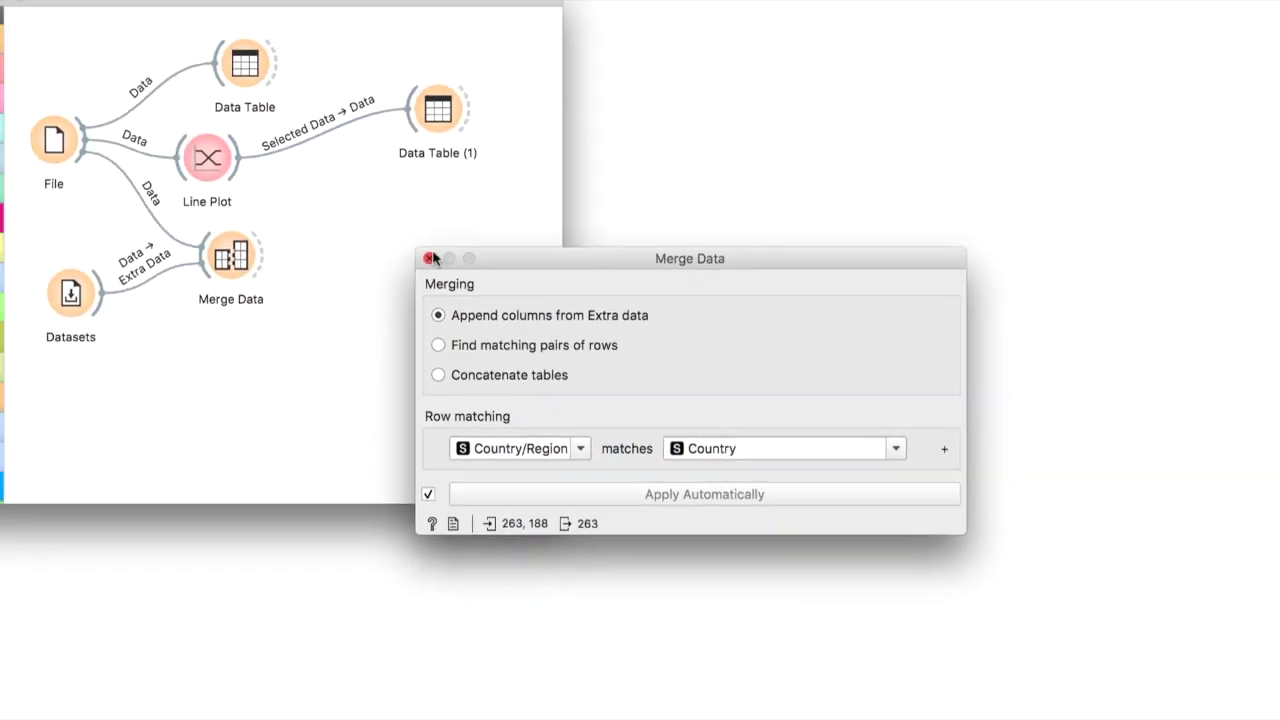
left_click(240, 166)
Step: Send the merged output to Data Table (2) and inspect its 263 rows and 147 features
left_click_drag(292, 267, 386, 271)
left_click(435, 316)
double_click(416, 270)
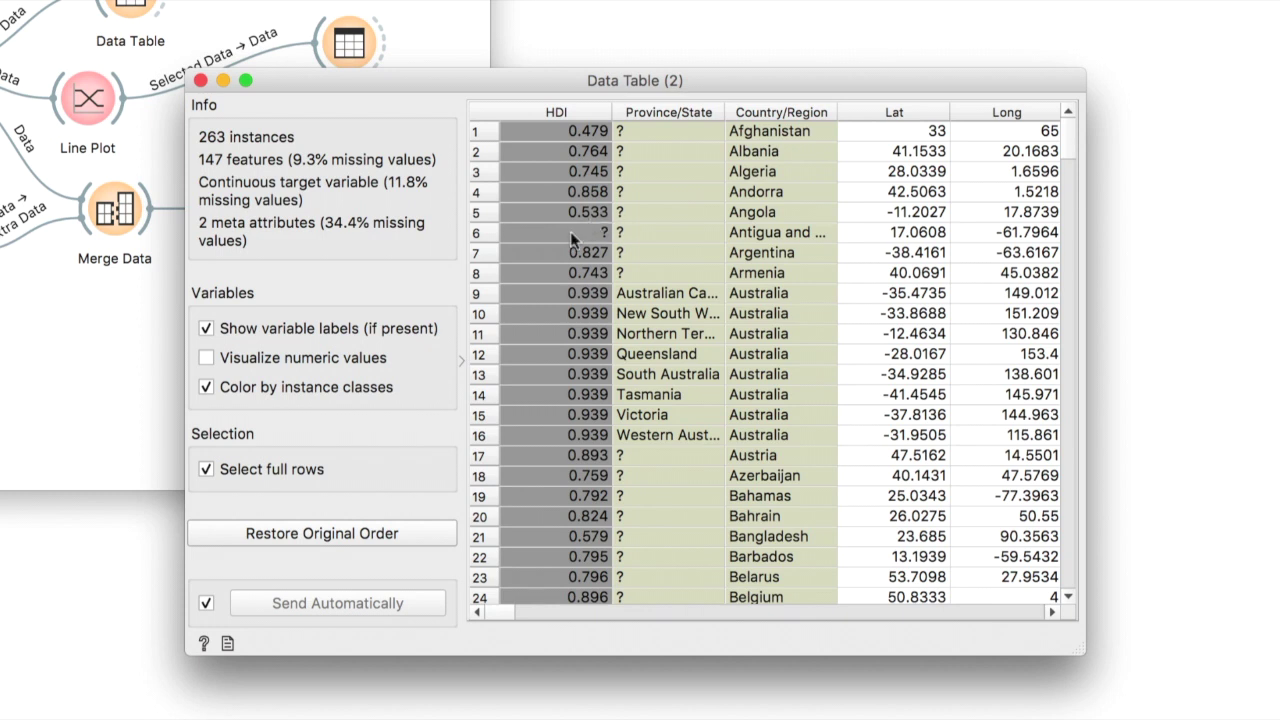
scroll(572, 237, "down", 7)
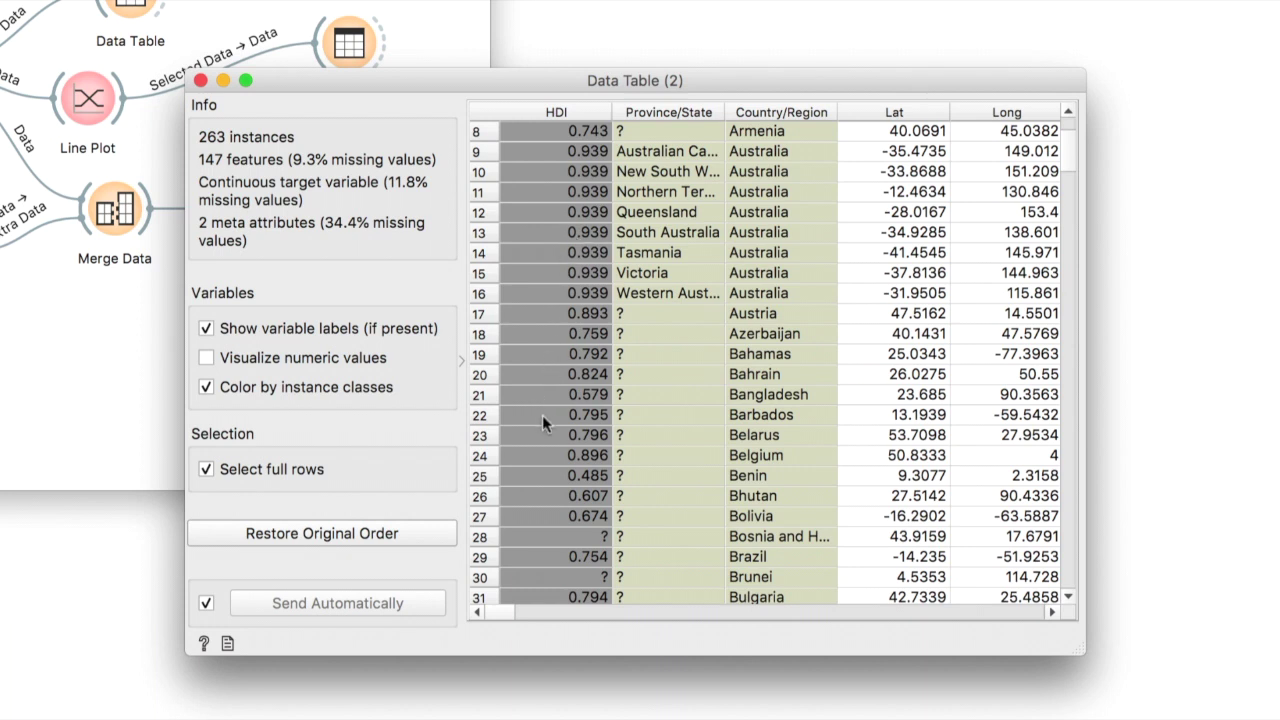
scroll(542, 415, "down", 3)
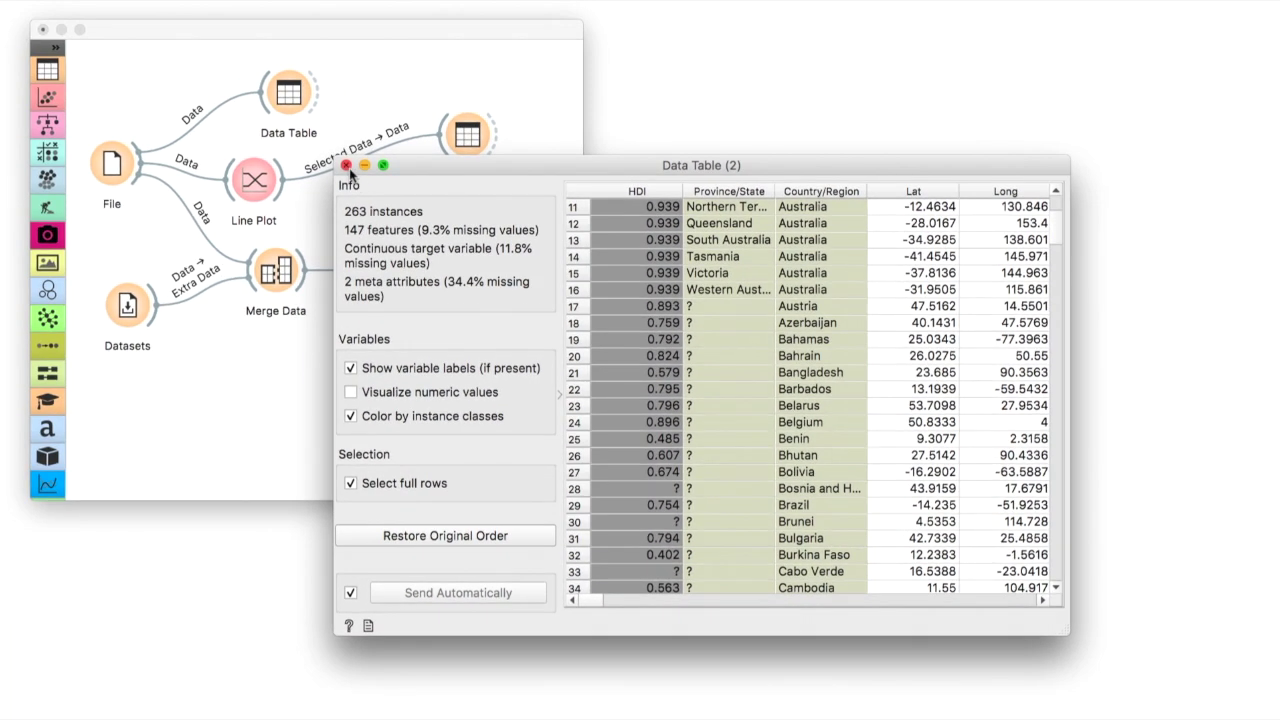
left_click(346, 166)
Step: Insert an Edit Domain widget into the Datasets-to-Merge Data link
left_click_drag(255, 280, 293, 282)
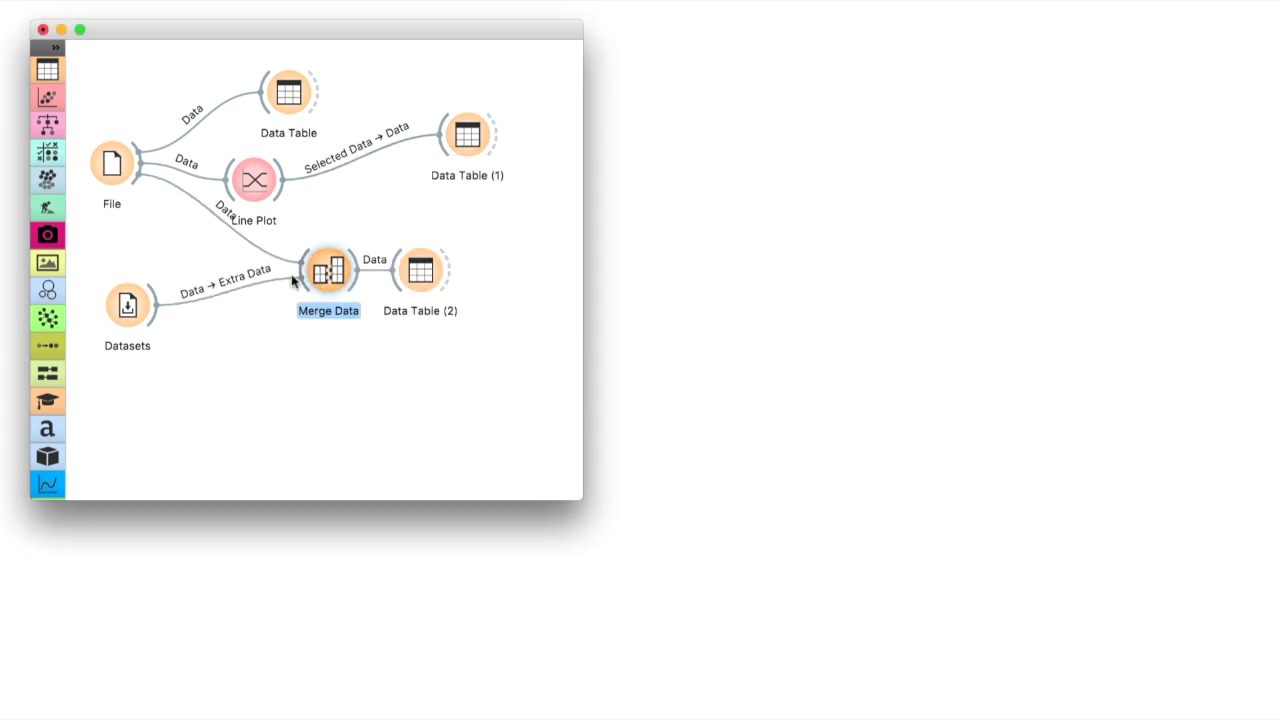
right_click(229, 288)
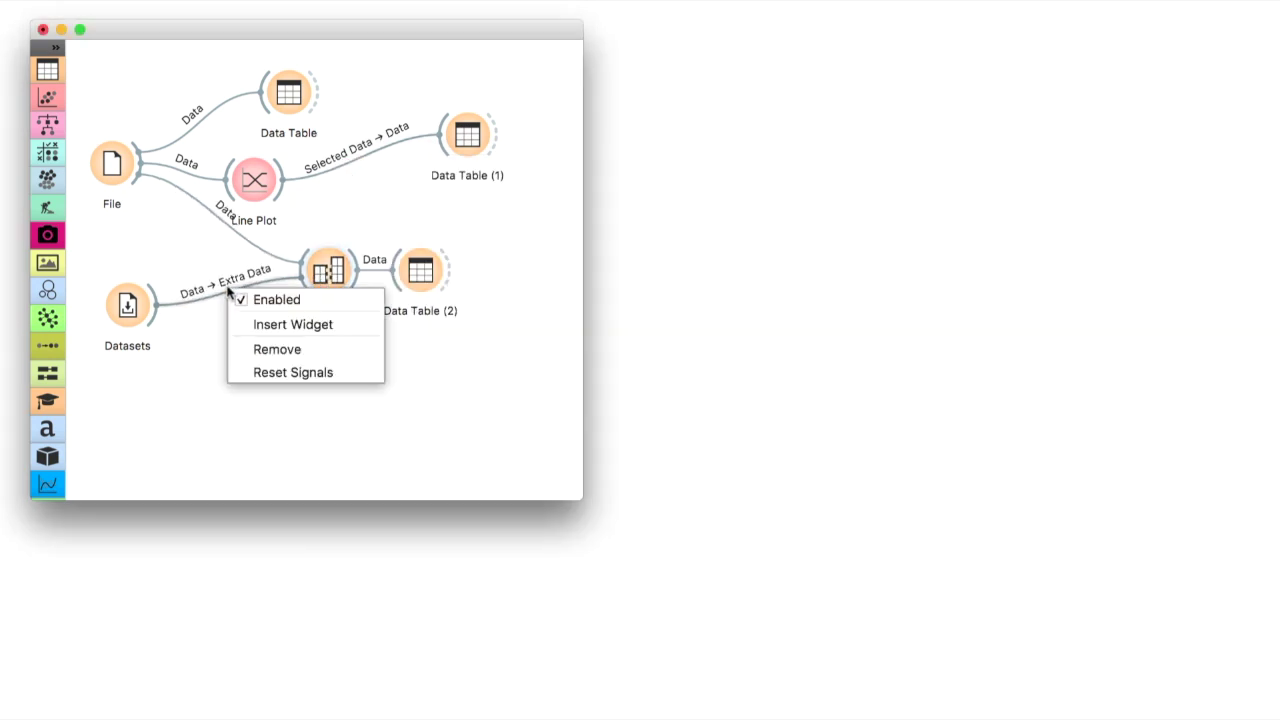
left_click(252, 326)
type("edit")
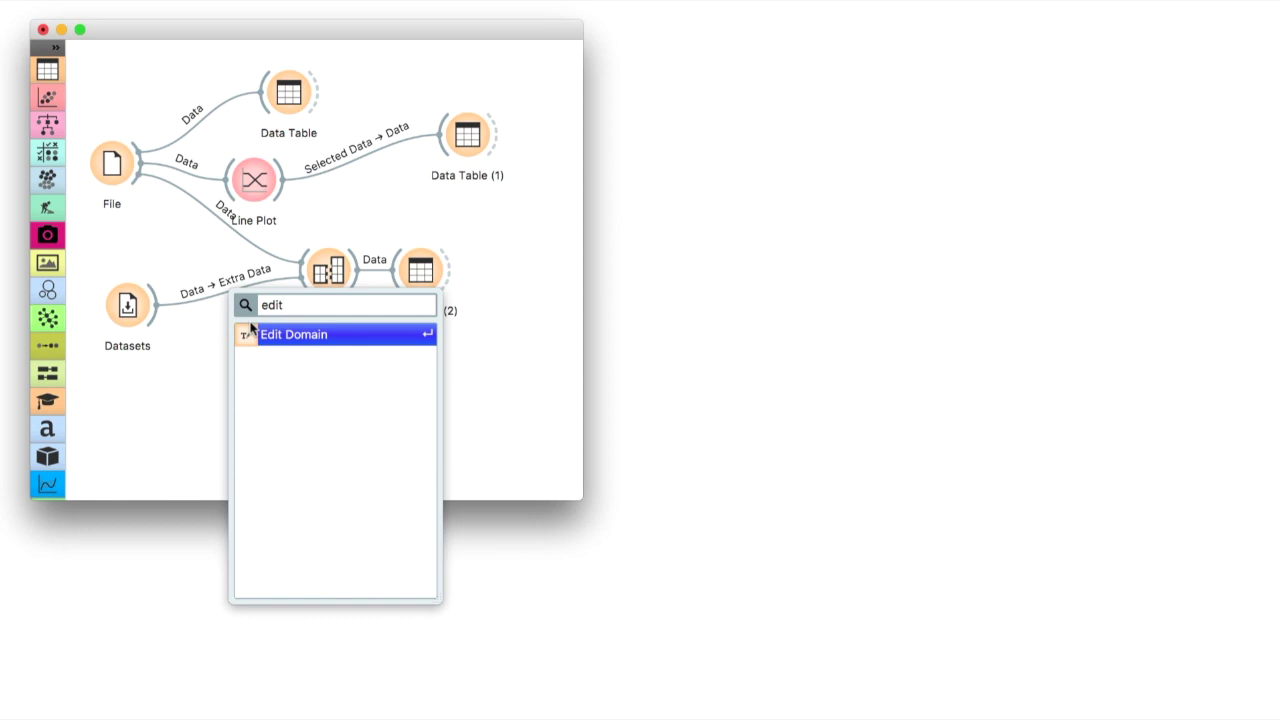
left_click(251, 330)
double_click(229, 292)
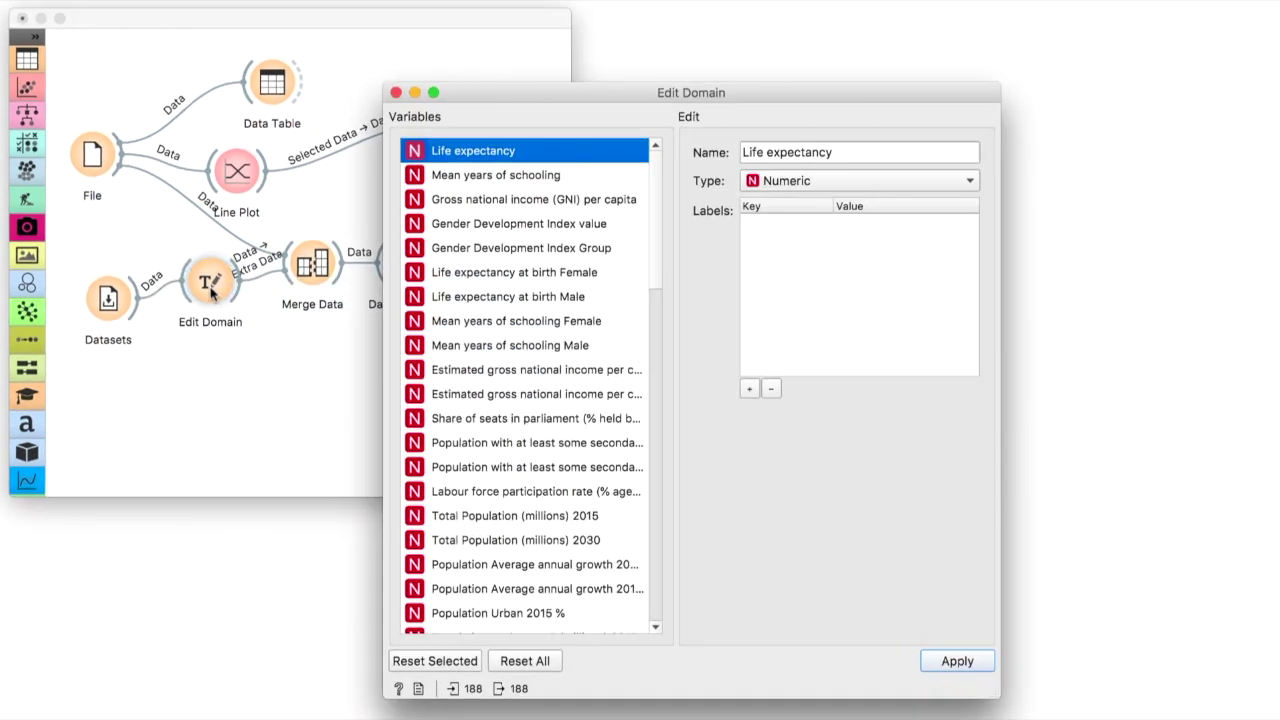
Step: Change the Country variable's type to Categorical in Edit Domain
scroll(554, 328, "down", 10)
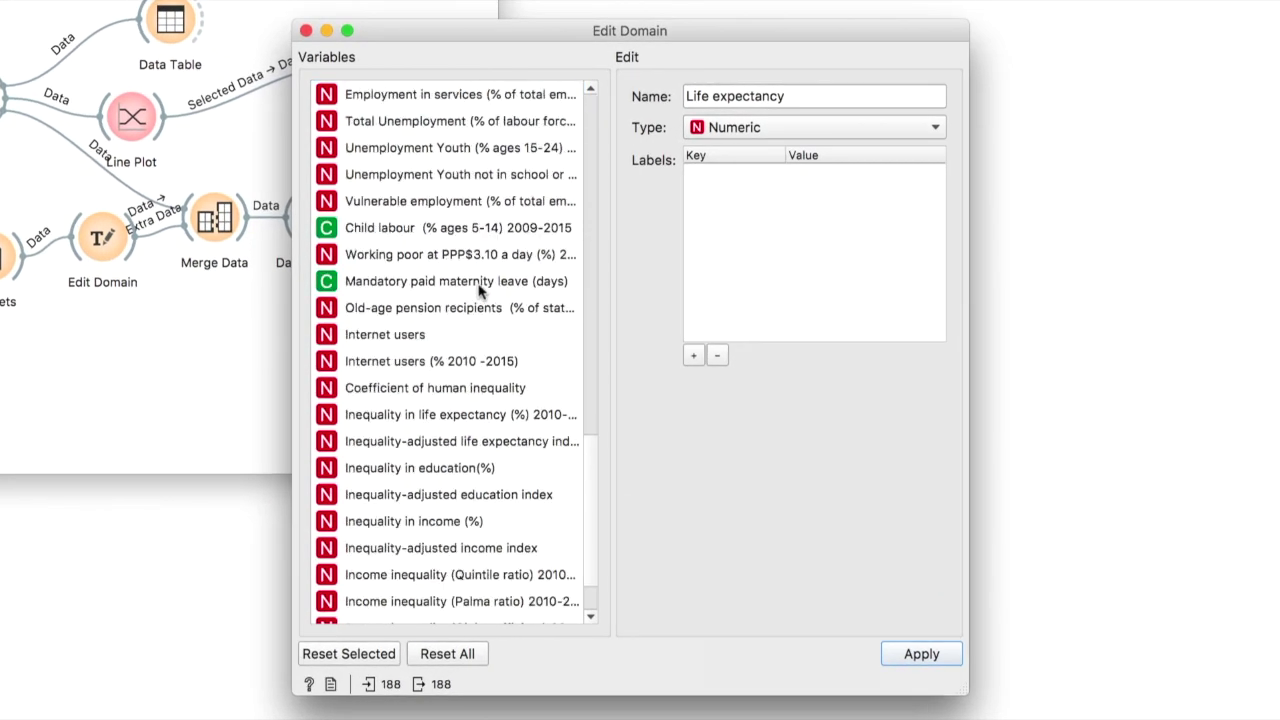
scroll(480, 290, "down", 3)
left_click(386, 601)
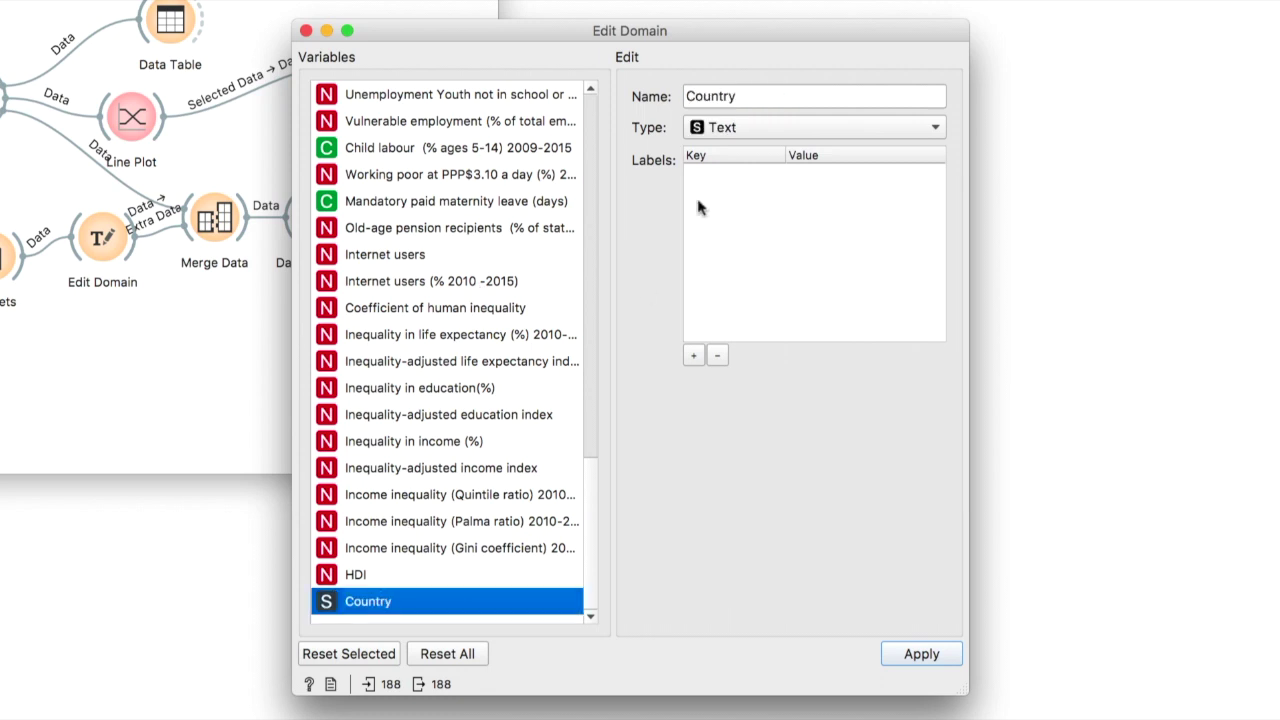
left_click(749, 130)
left_click(747, 84)
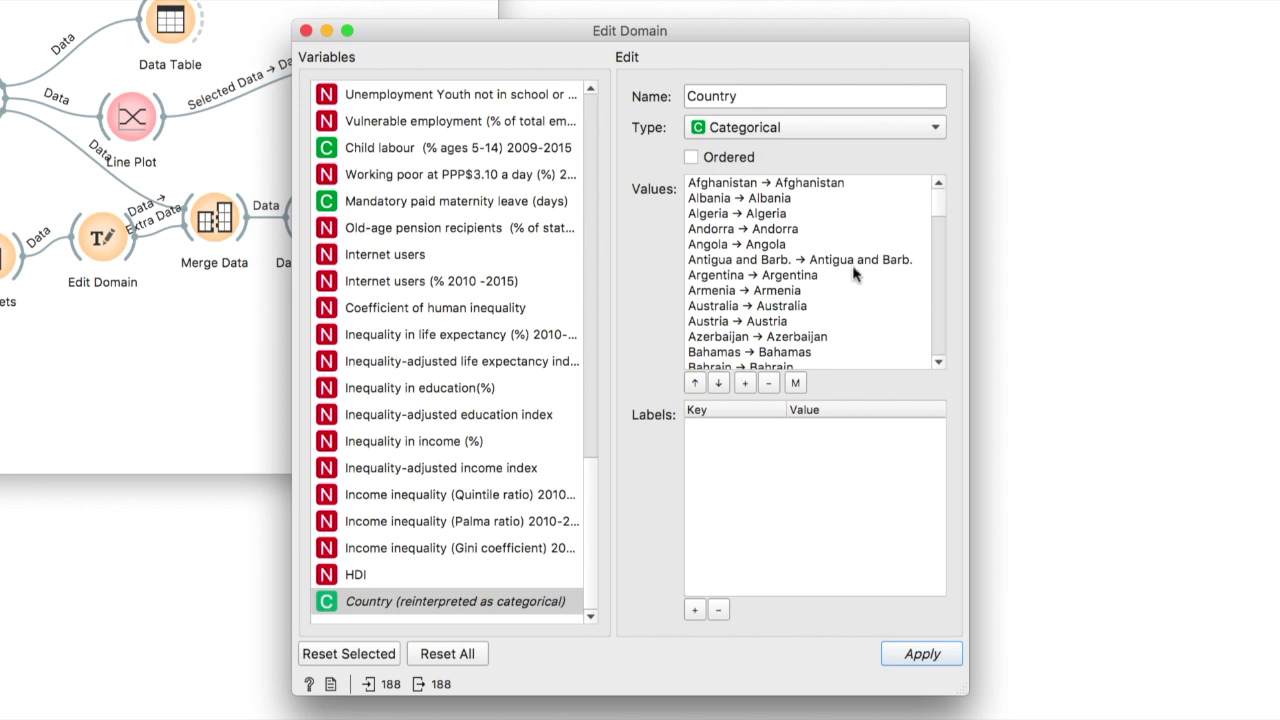
Step: Rename the Country value United States to US and apply the domain changes
scroll(851, 290, "down", 7)
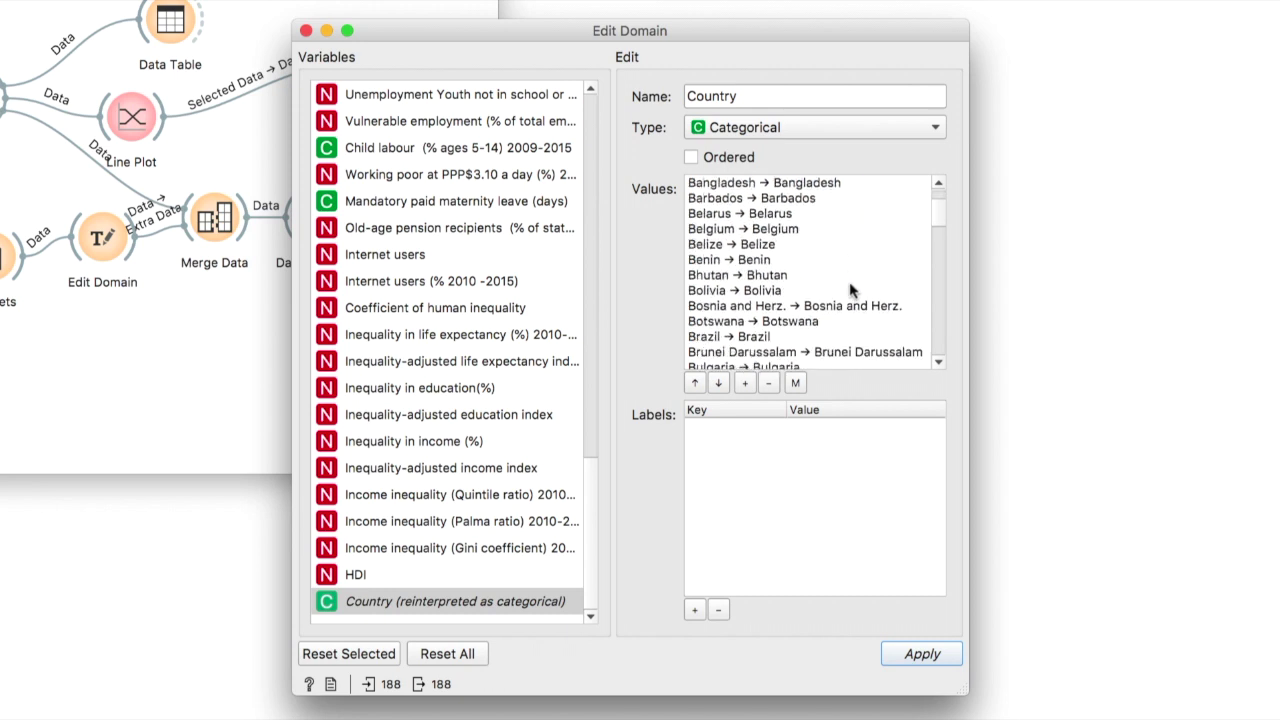
left_click_drag(935, 228, 940, 350)
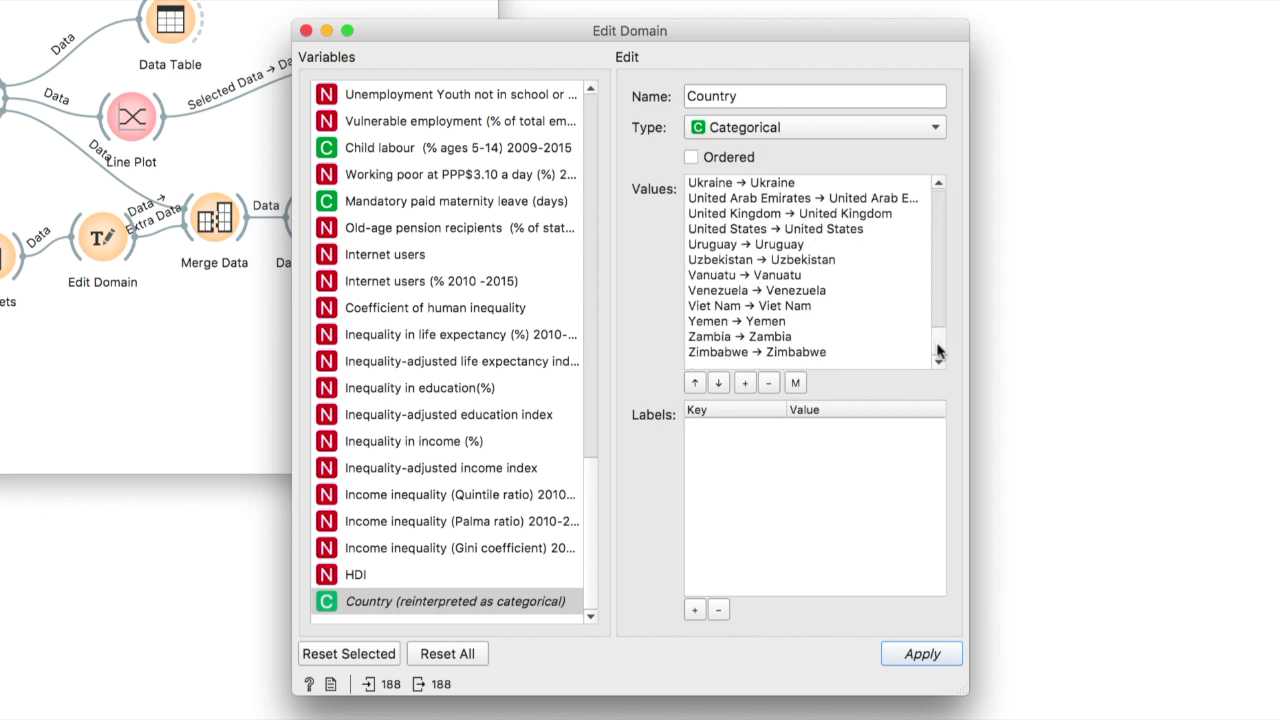
left_click(803, 230)
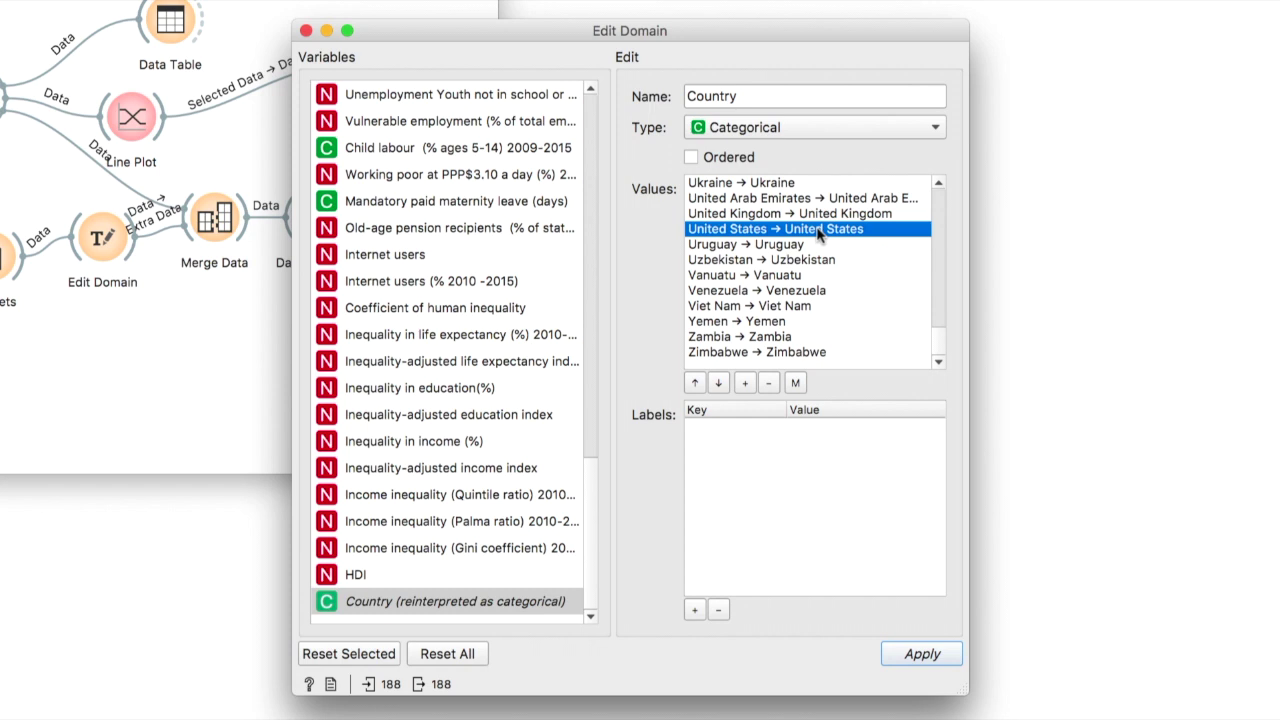
double_click(829, 229)
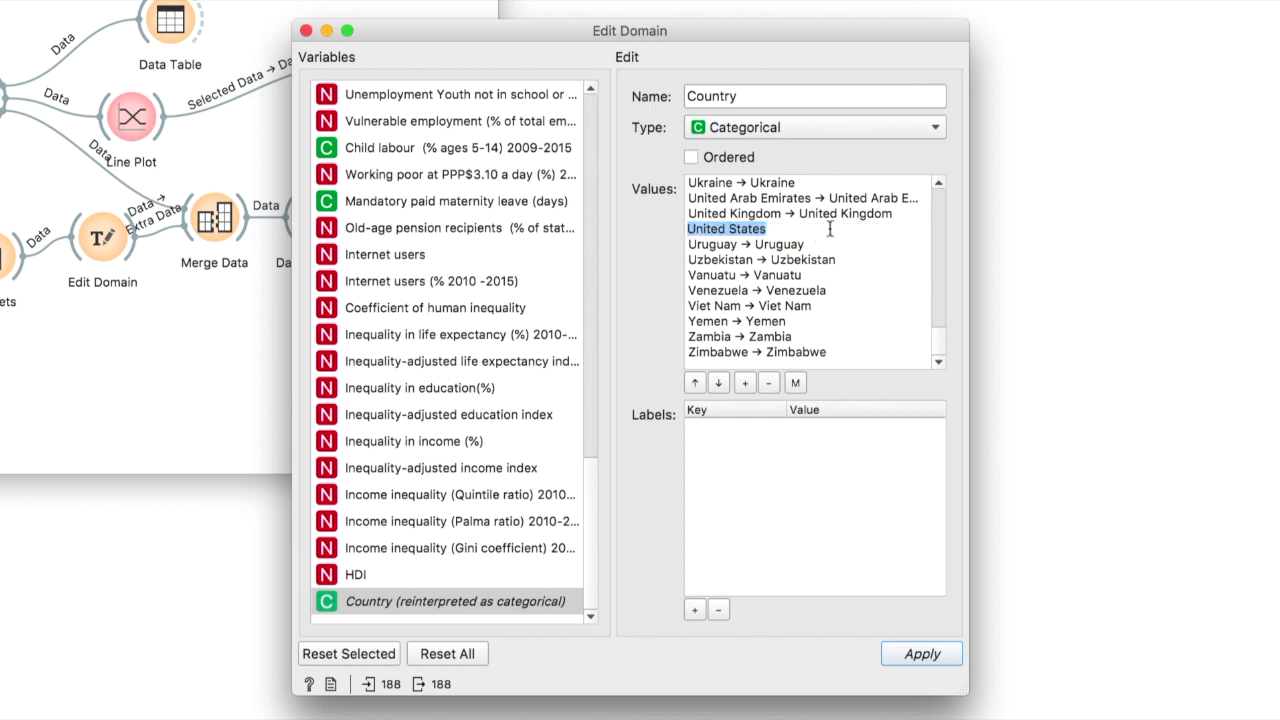
type("US")
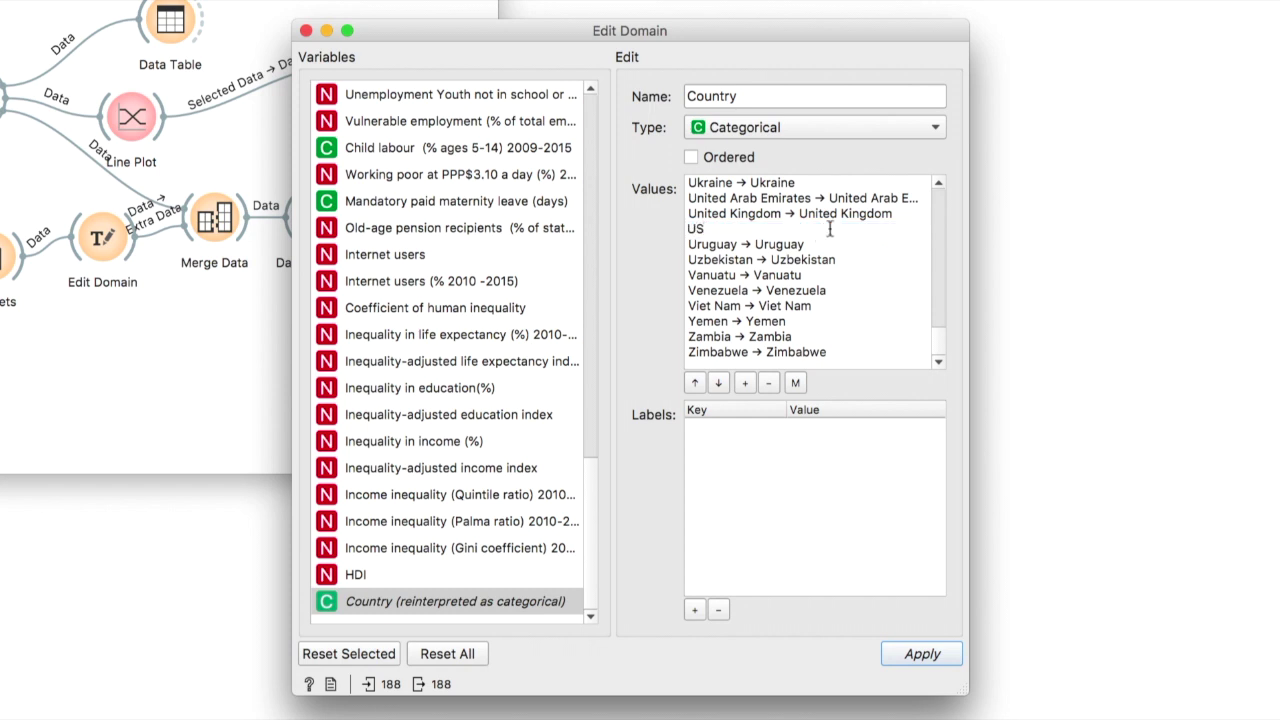
key("Return")
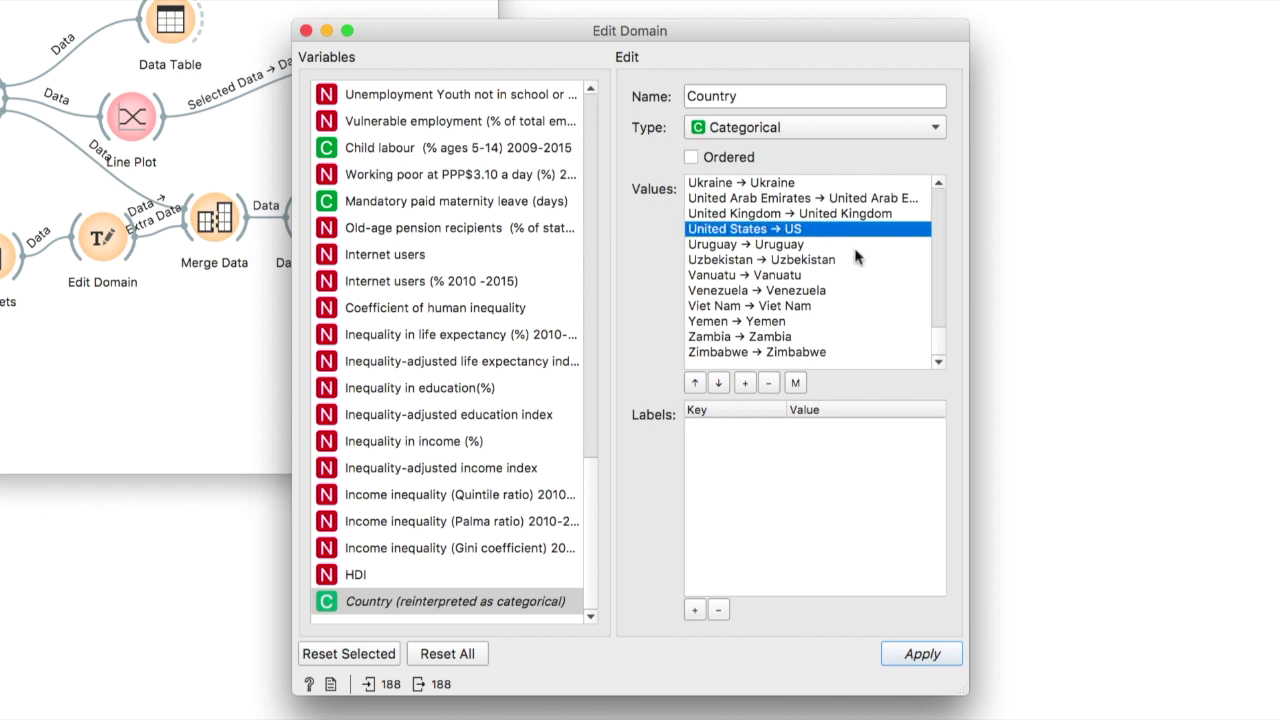
scroll(855, 258, "up", 3)
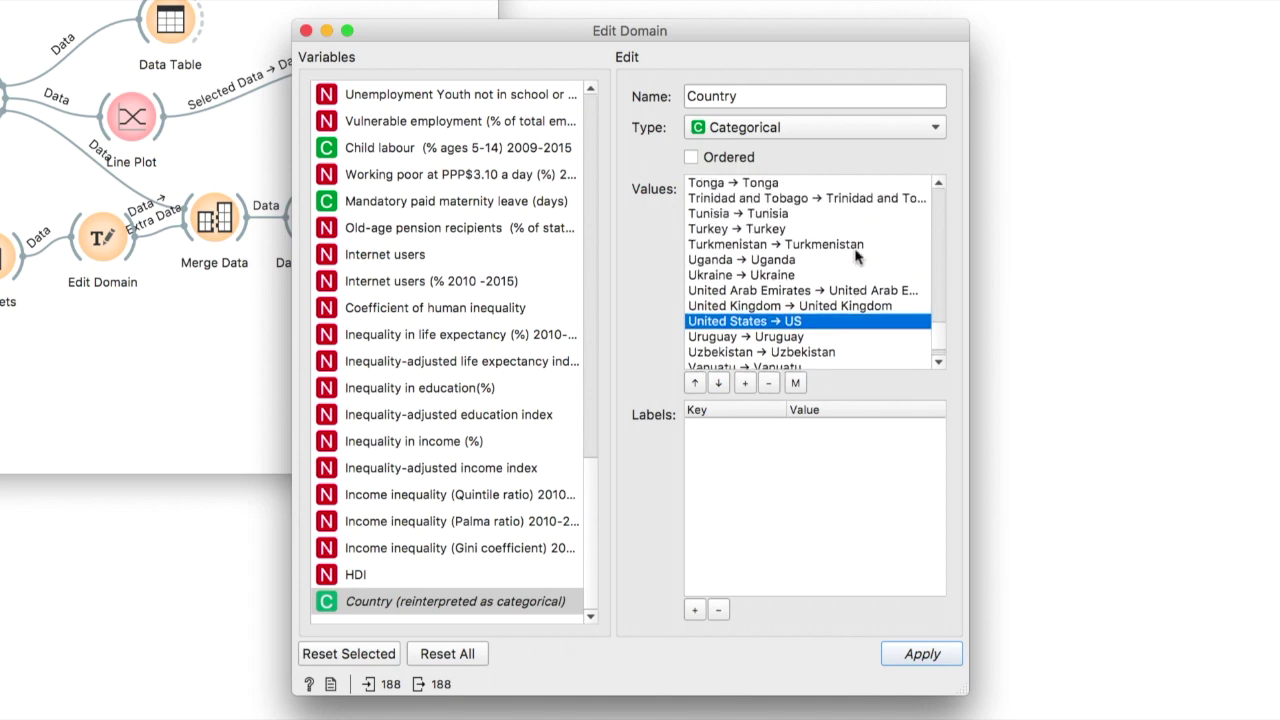
left_click(905, 655)
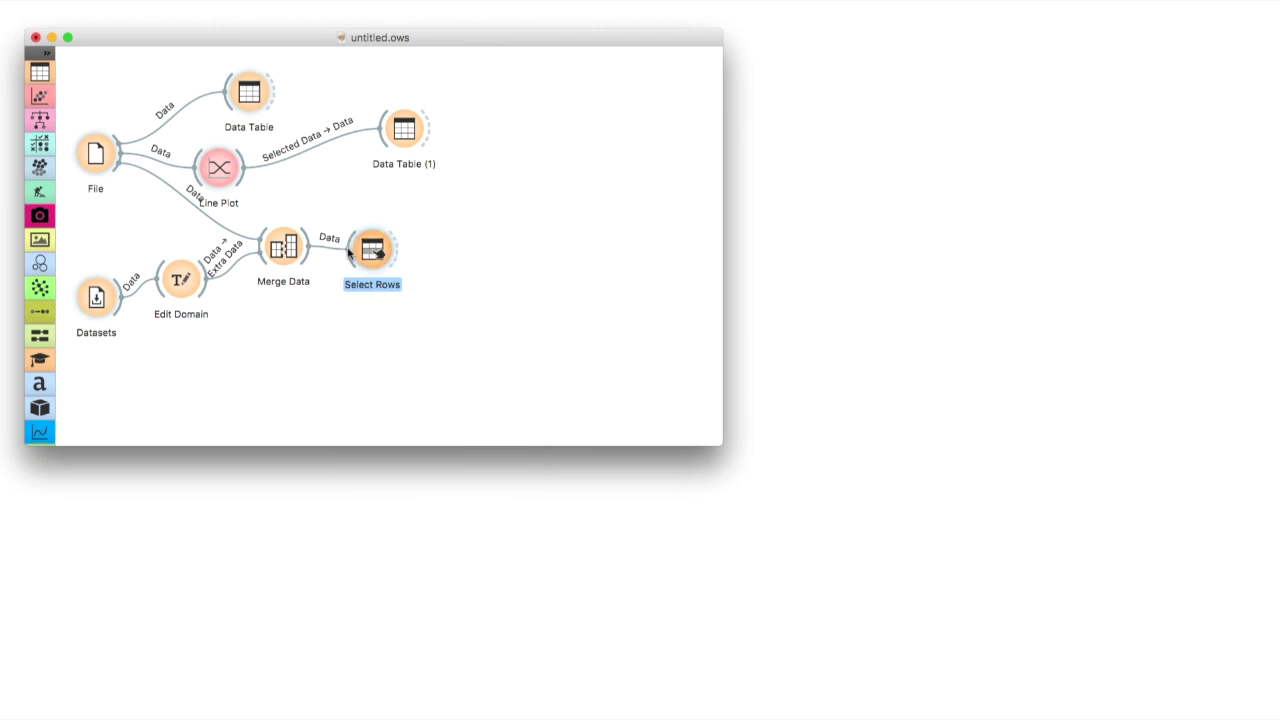
Step: Filter Select Rows for Total Population (millions) greater than 0, keeping 232 of 263 rows
double_click(375, 253)
left_click(508, 244)
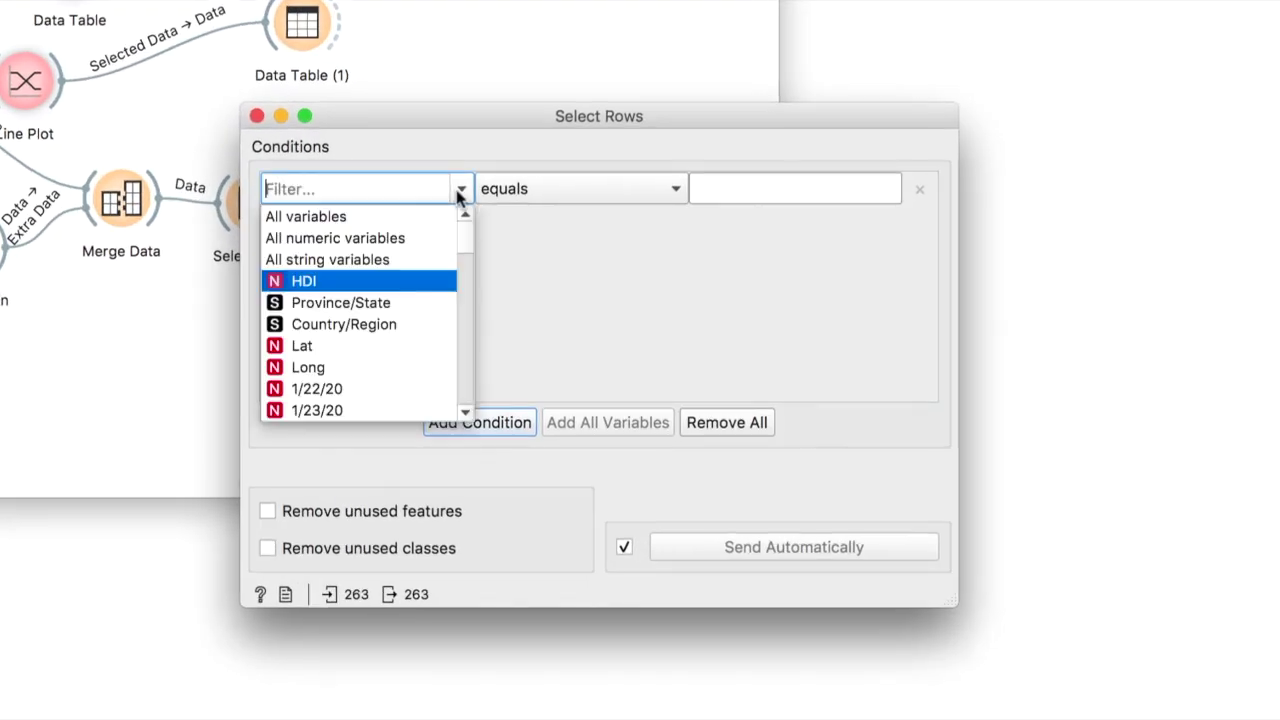
type("tot")
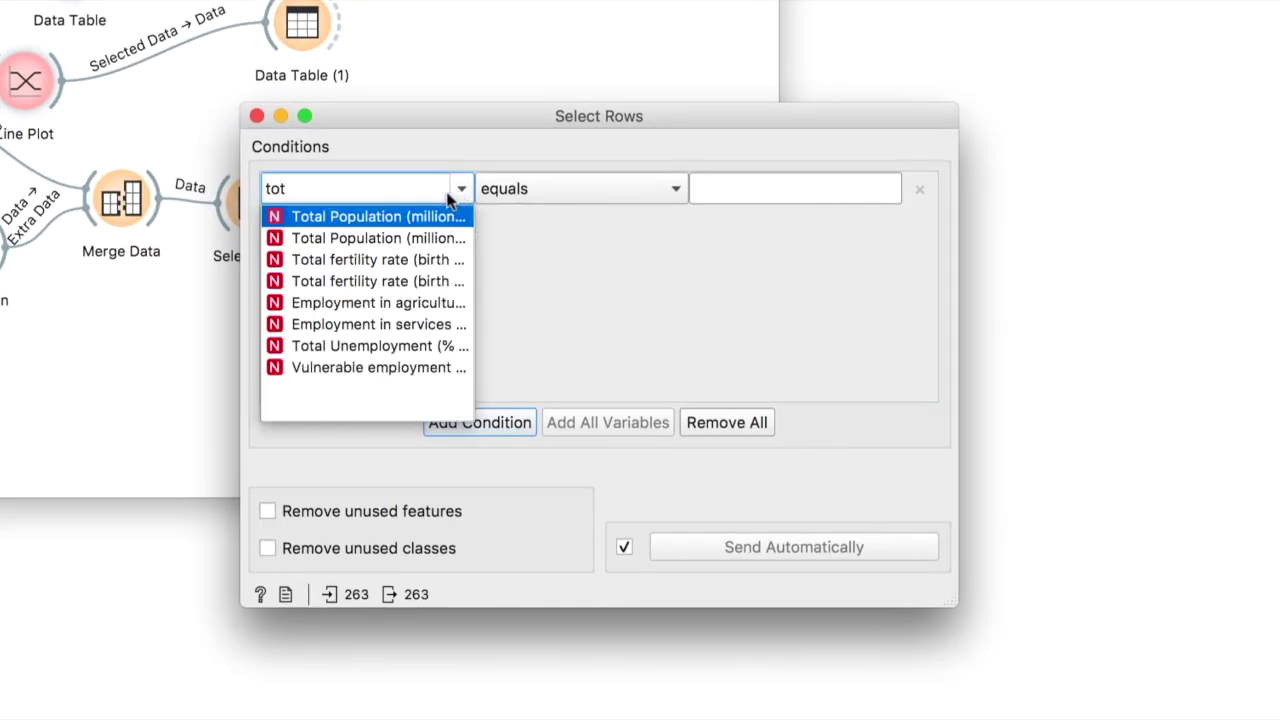
left_click(407, 217)
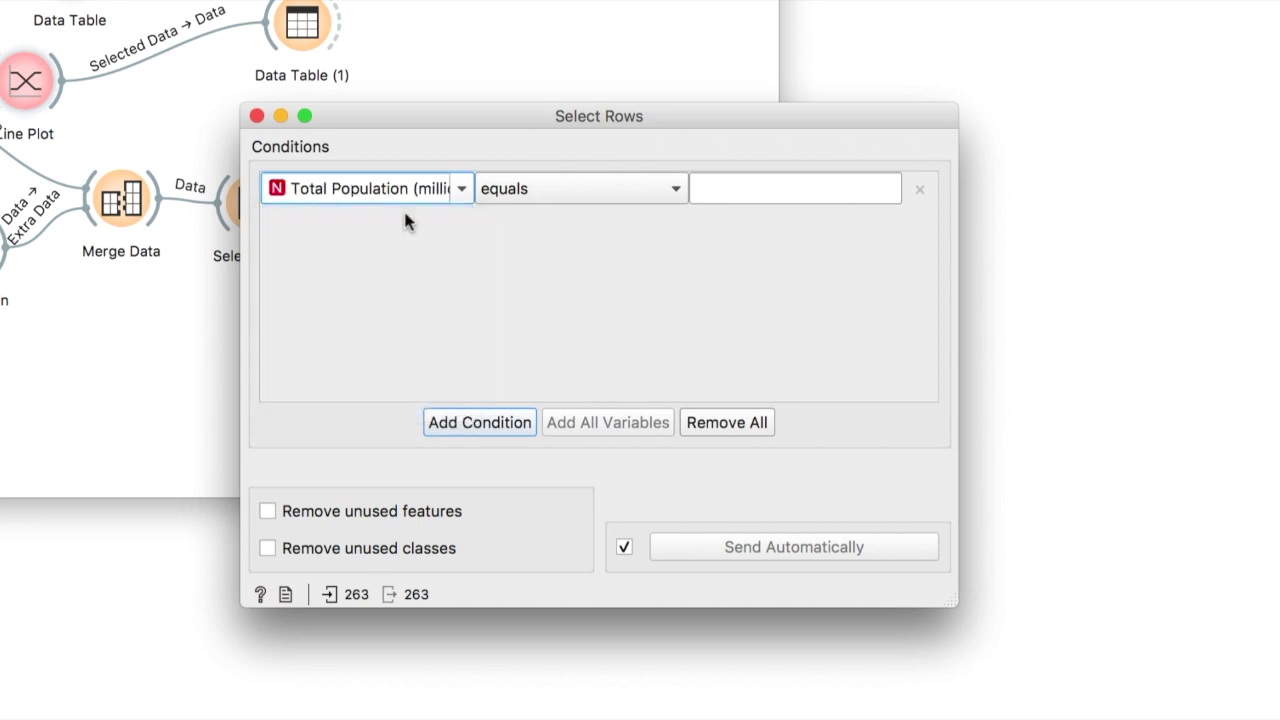
left_click(621, 196)
left_click(584, 302)
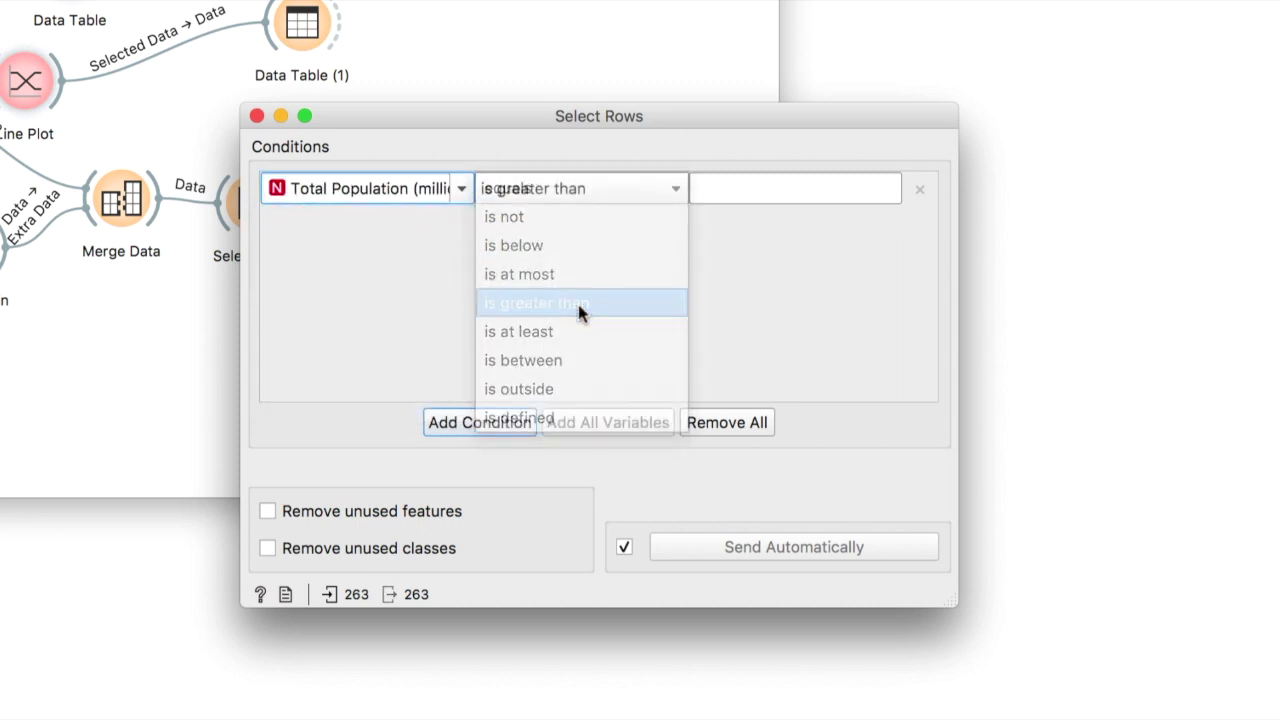
left_click(768, 186)
left_click(695, 312)
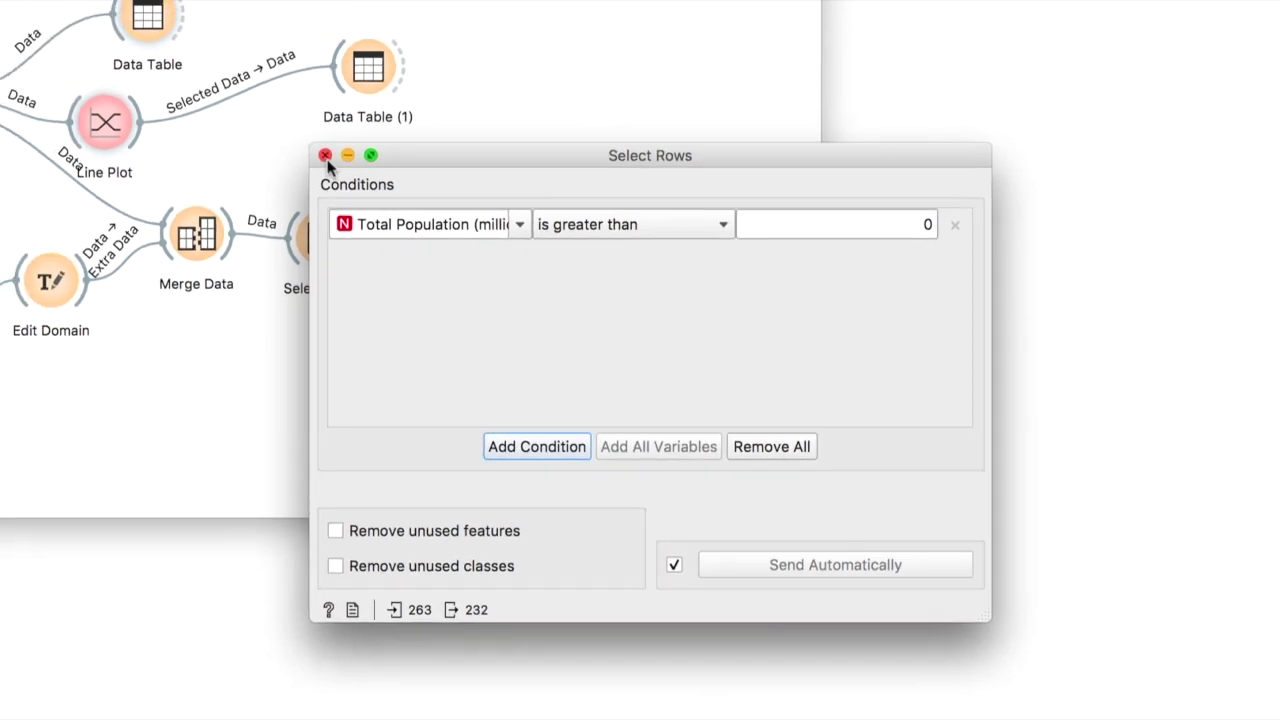
left_click(257, 116)
Step: Add a Feature Constructor after Select Rows with a numeric variable named 'cases per million'
left_click_drag(490, 311, 546, 314)
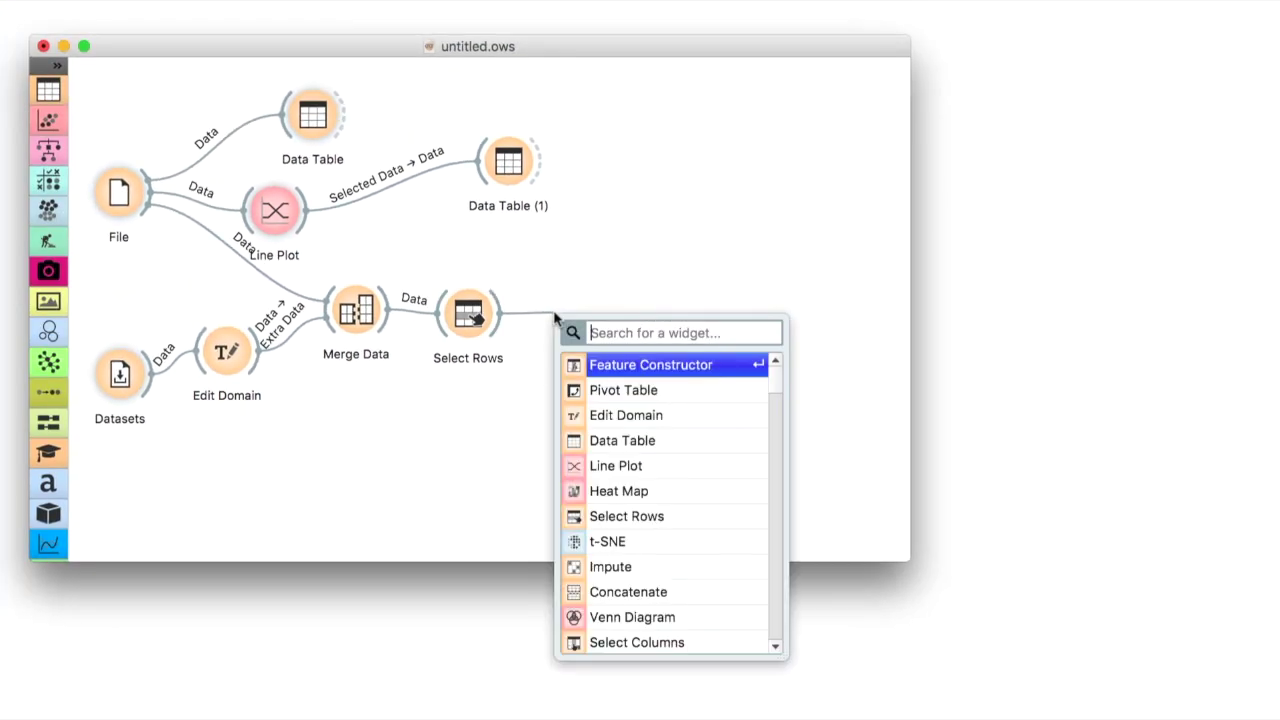
type("feat")
key("Return")
double_click(583, 311)
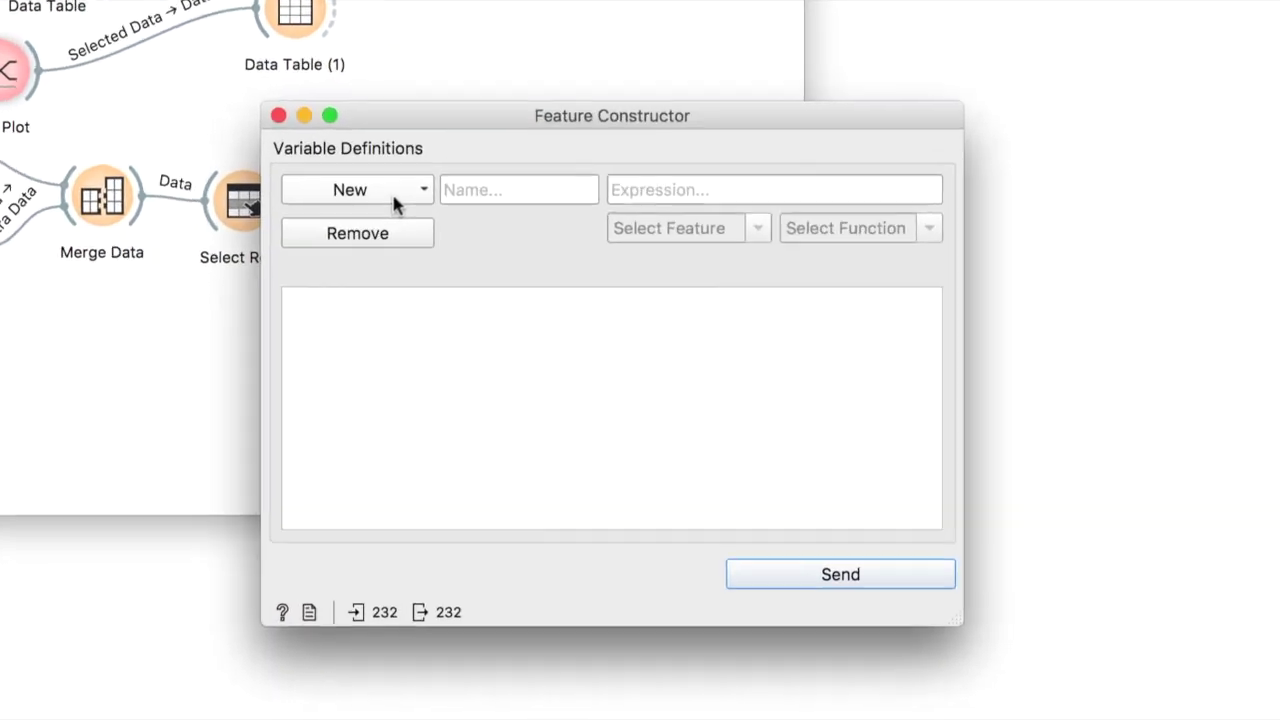
left_click(591, 307)
left_click(349, 203)
type("c")
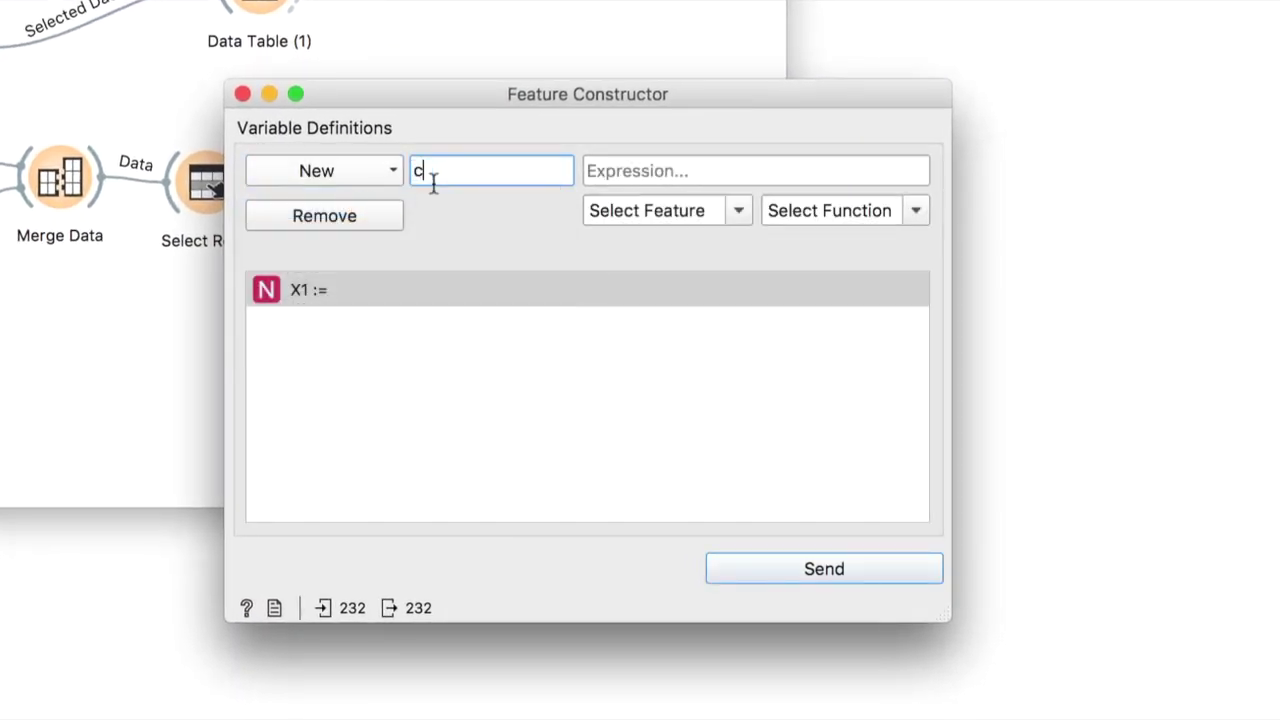
type("ases per million")
left_click(640, 172)
Step: Define it as _4_9_20 / Total_Population__millions__2015 and send the expression
left_click(737, 210)
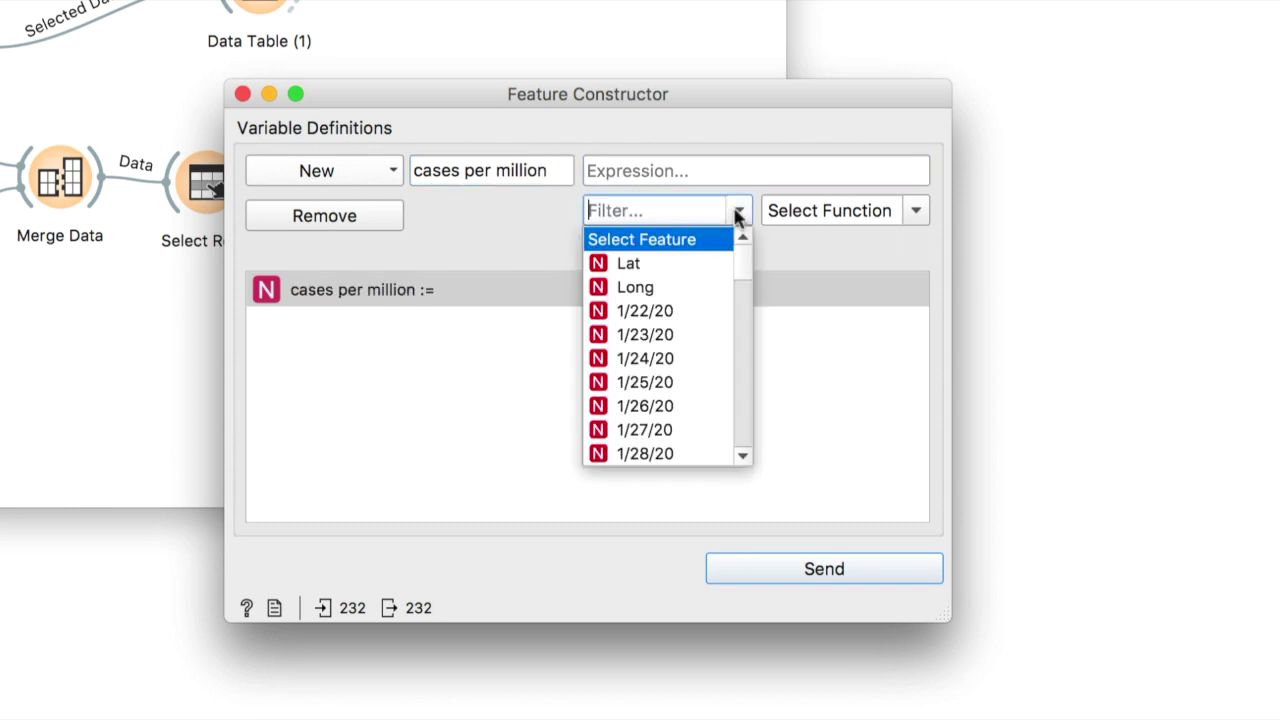
scroll(690, 334, "down", 8)
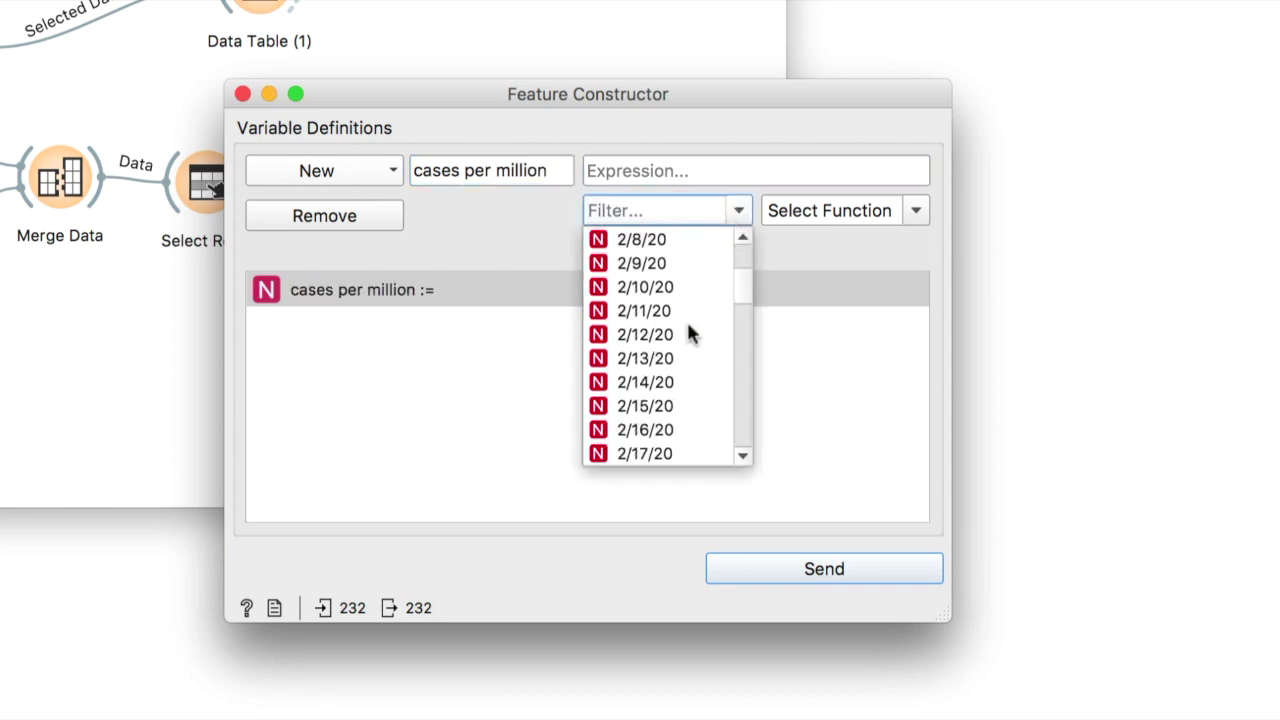
scroll(690, 334, "down", 13)
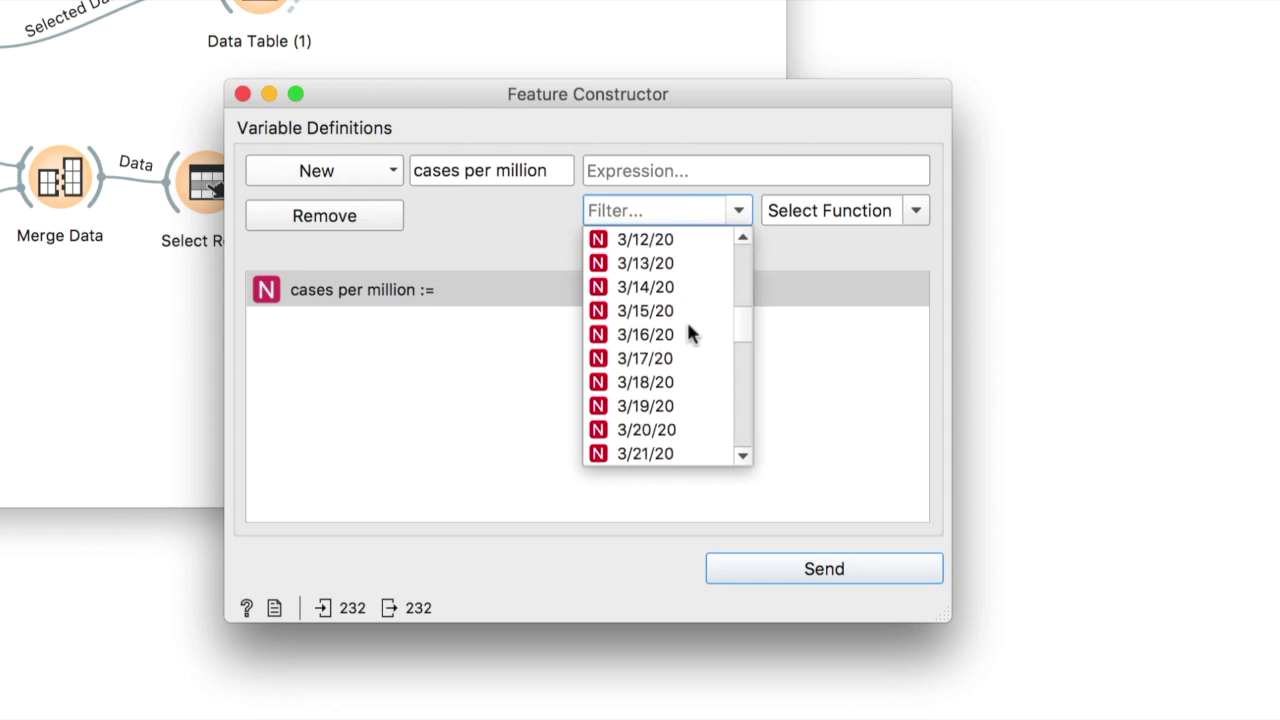
scroll(690, 334, "down", 13)
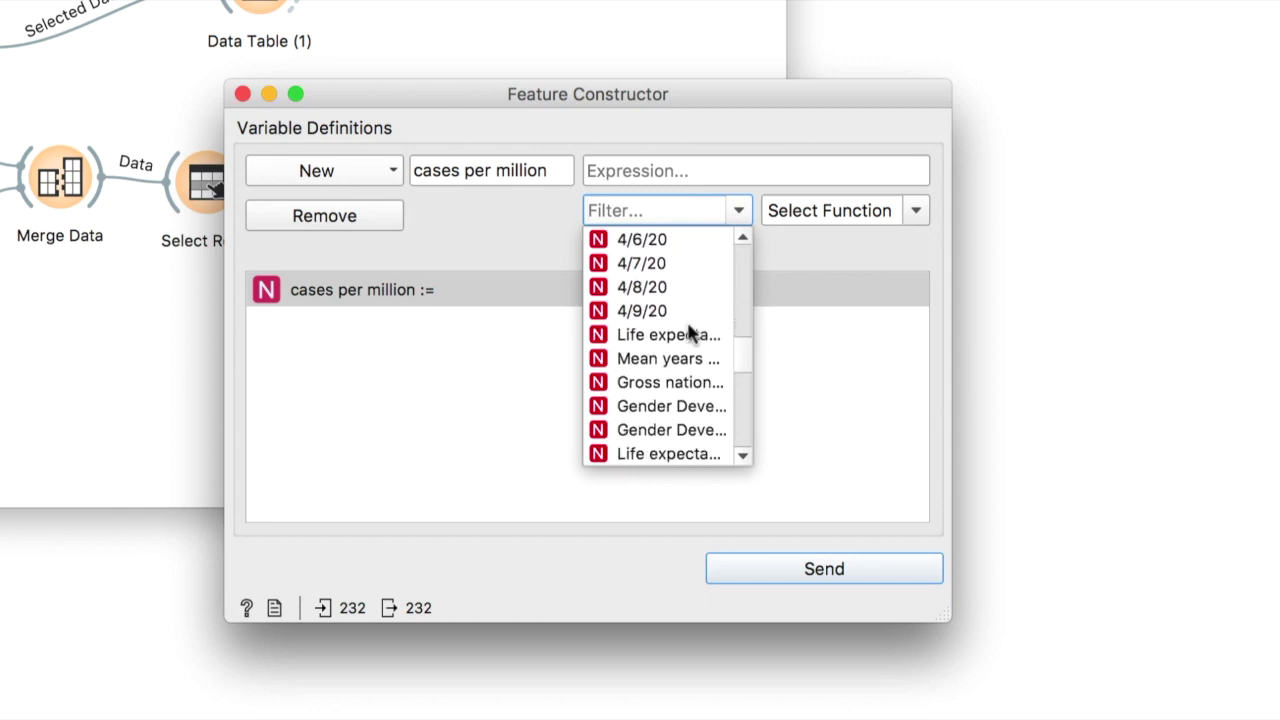
left_click(676, 311)
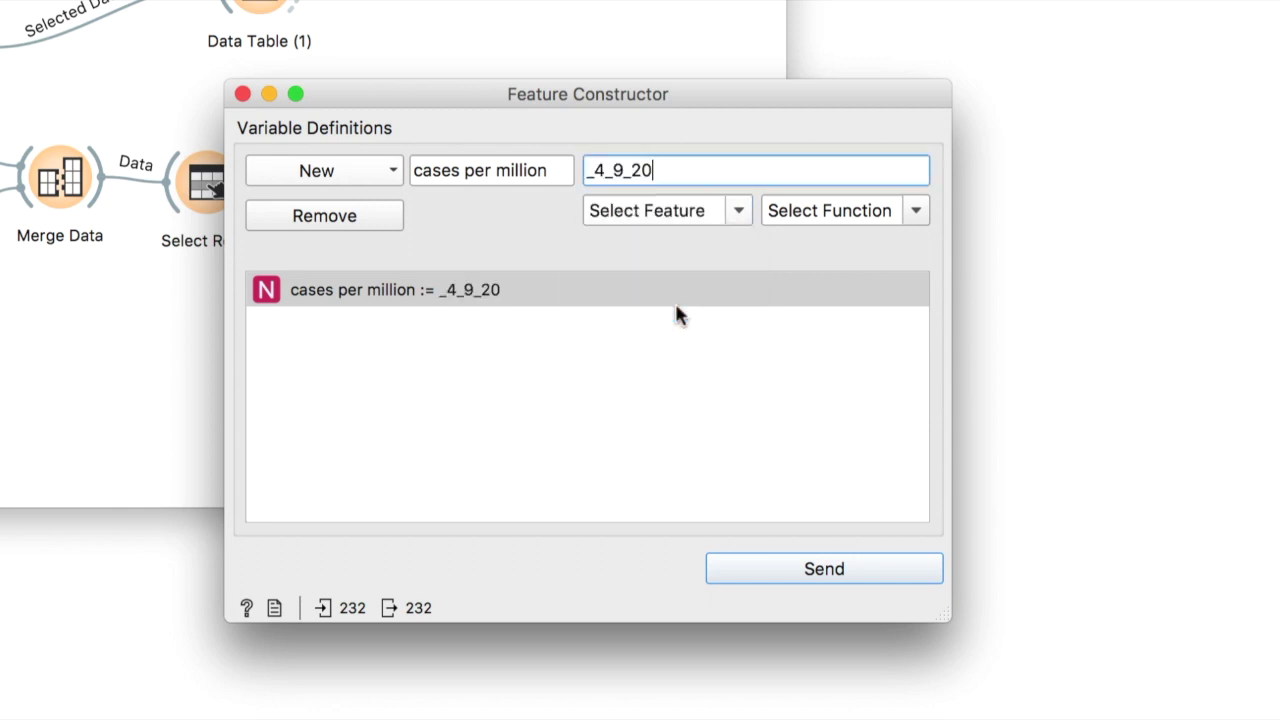
left_click(737, 211)
type("tot")
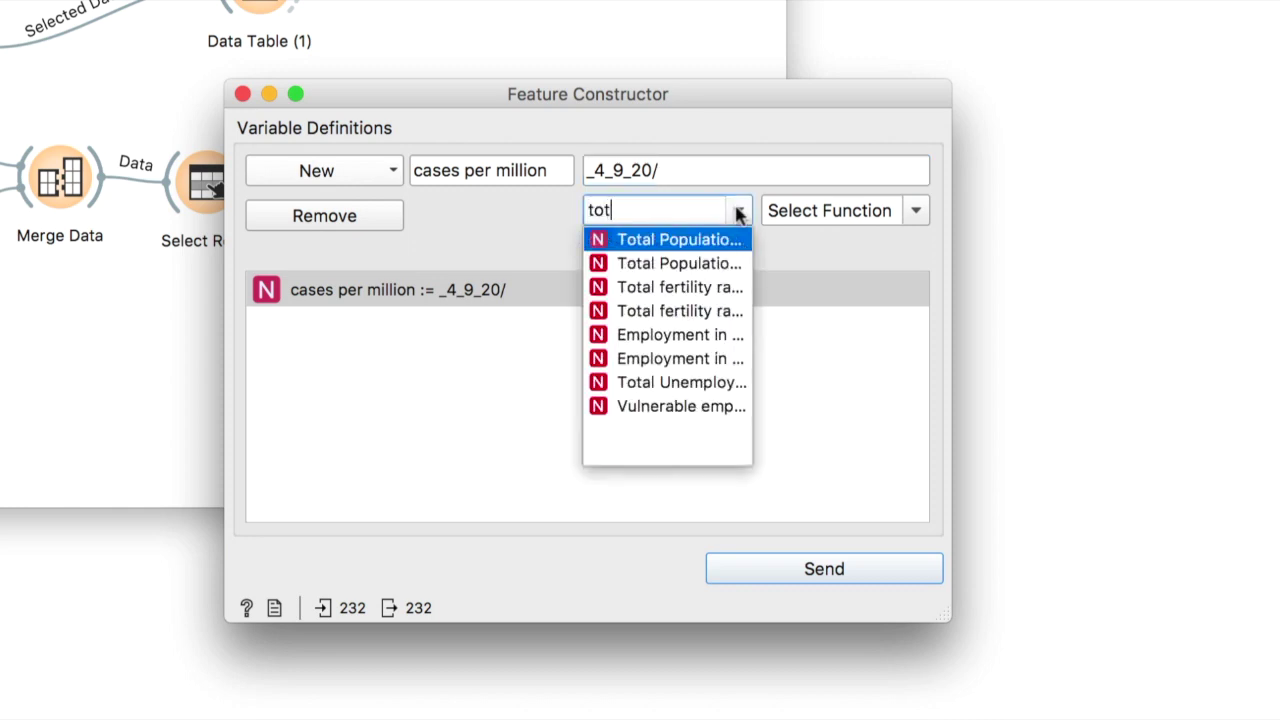
key("Return")
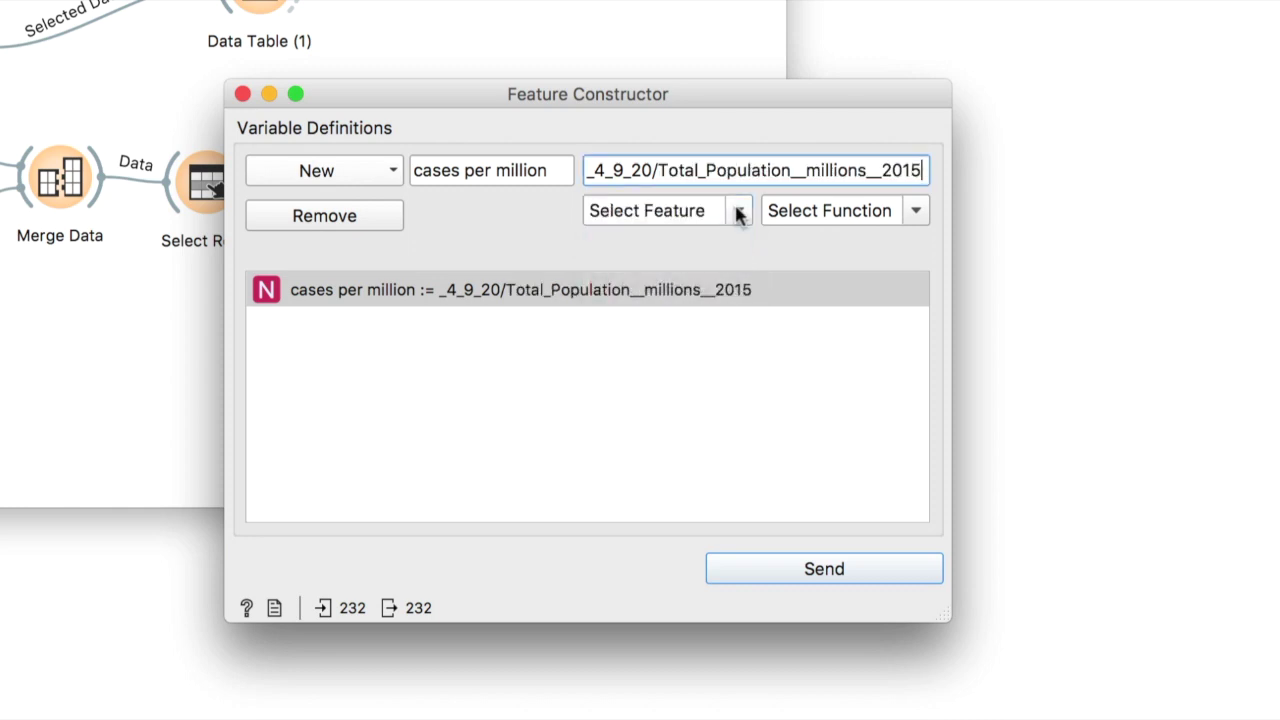
left_click(757, 562)
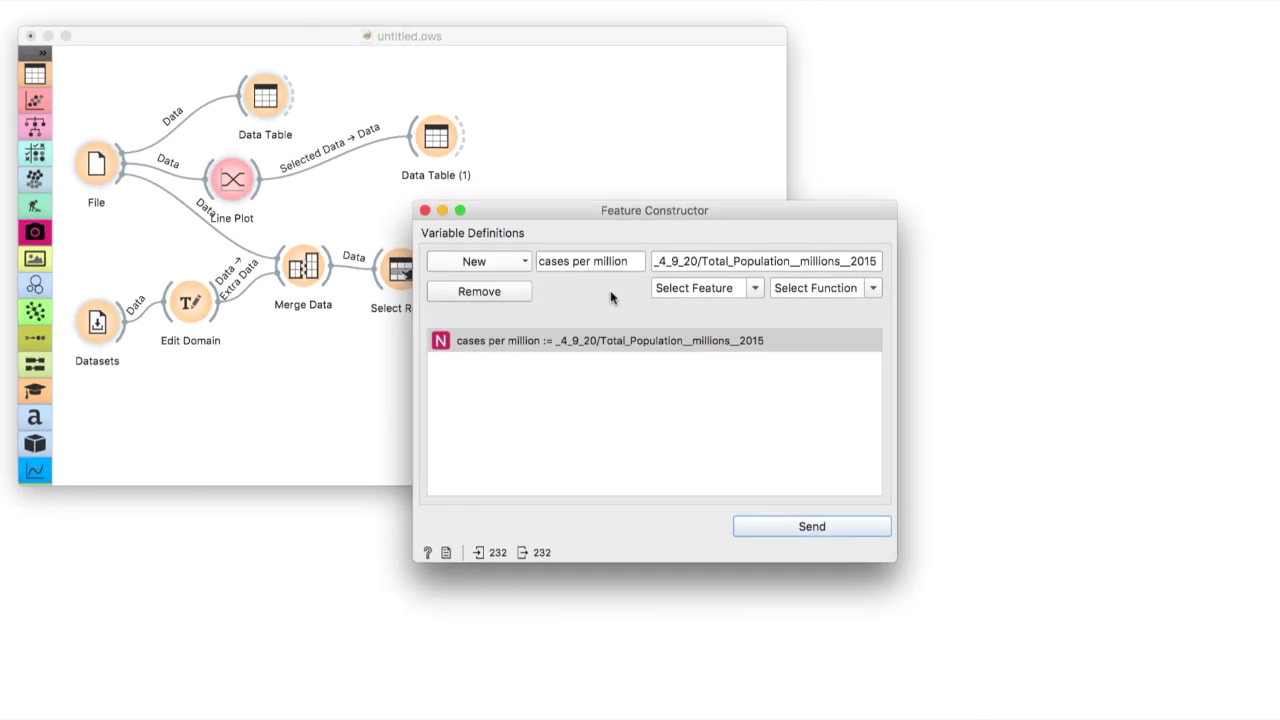
left_click(425, 211)
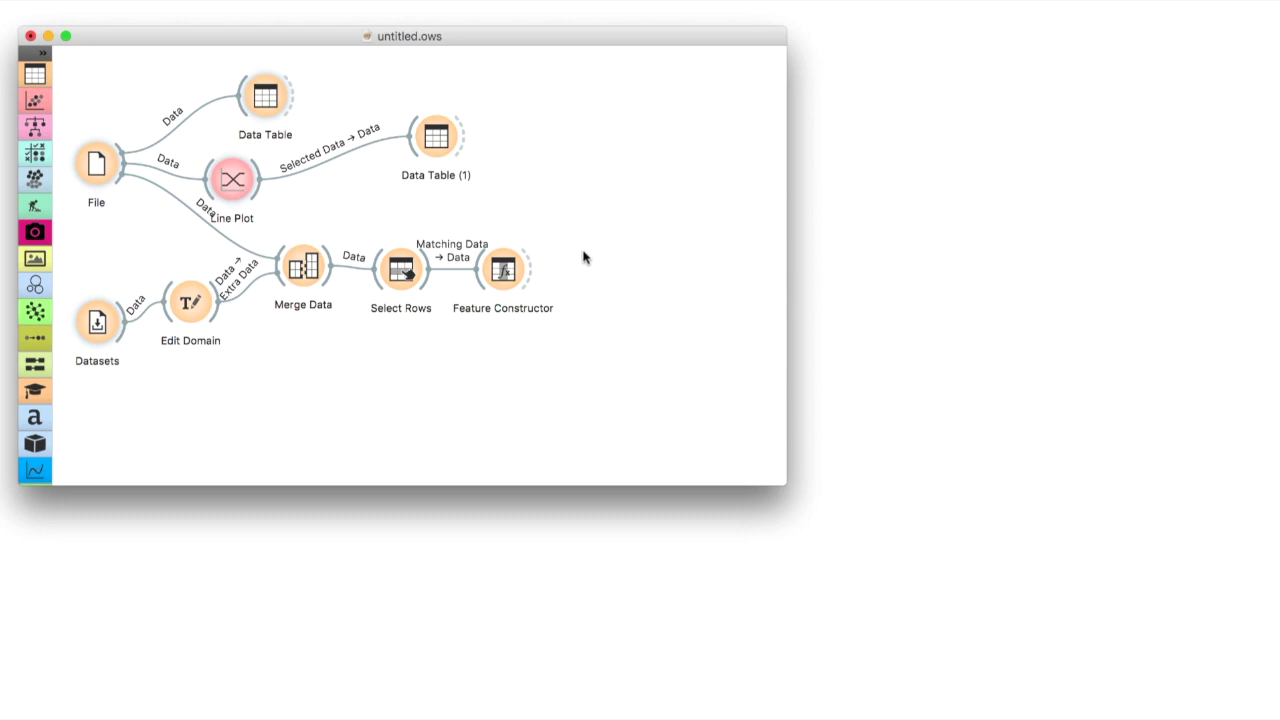
Step: Add a Scatter Plot with cases per million on x and physicians per 10,000 people on y
left_click_drag(532, 270, 580, 268)
type("scat")
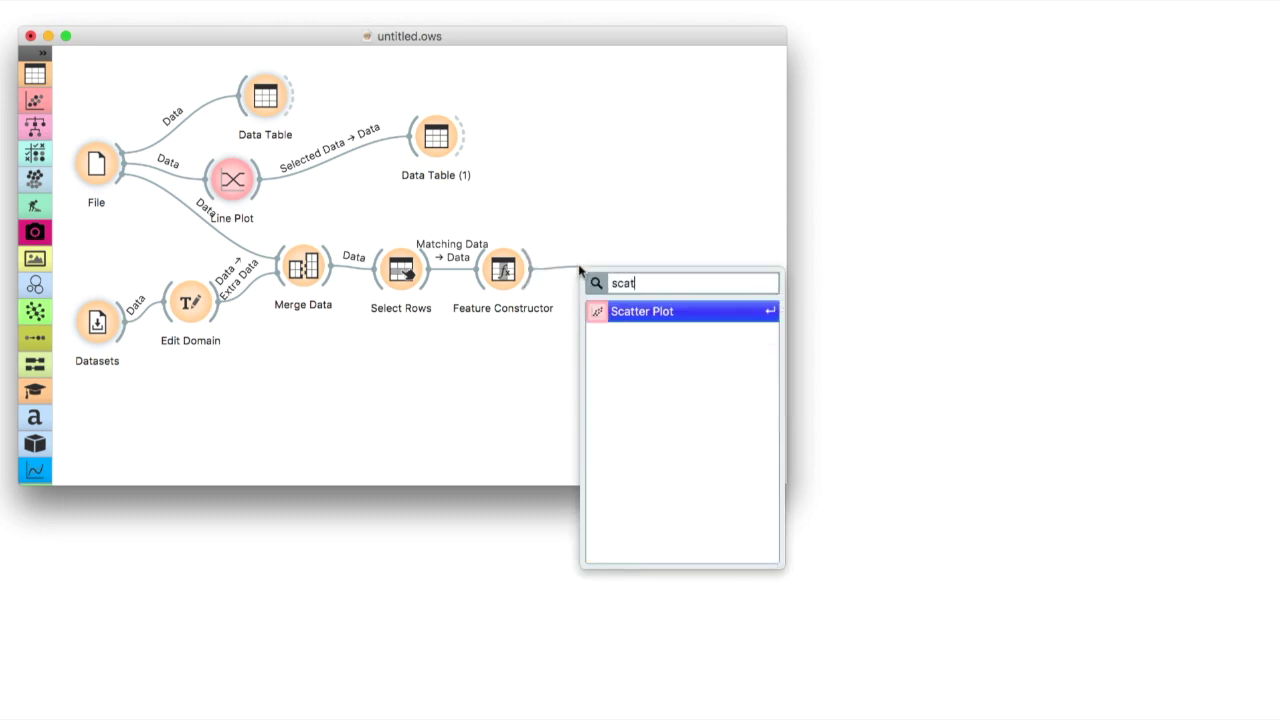
key("Return")
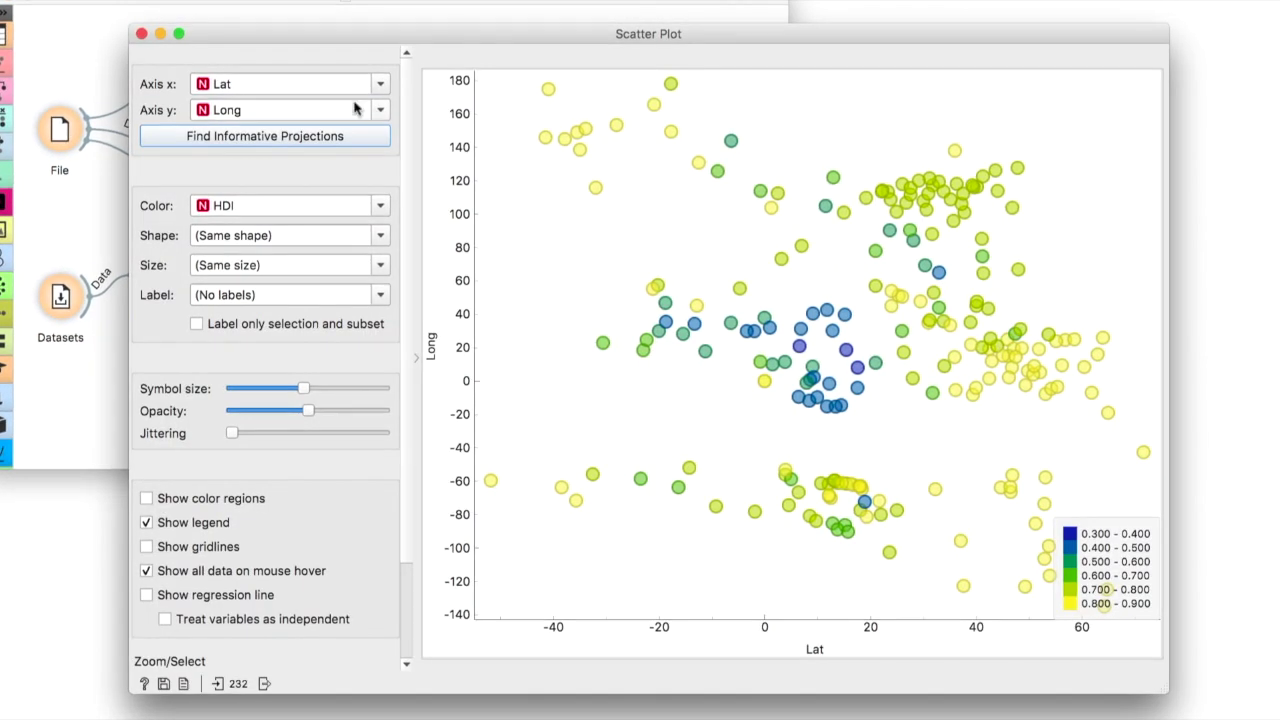
left_click(376, 90)
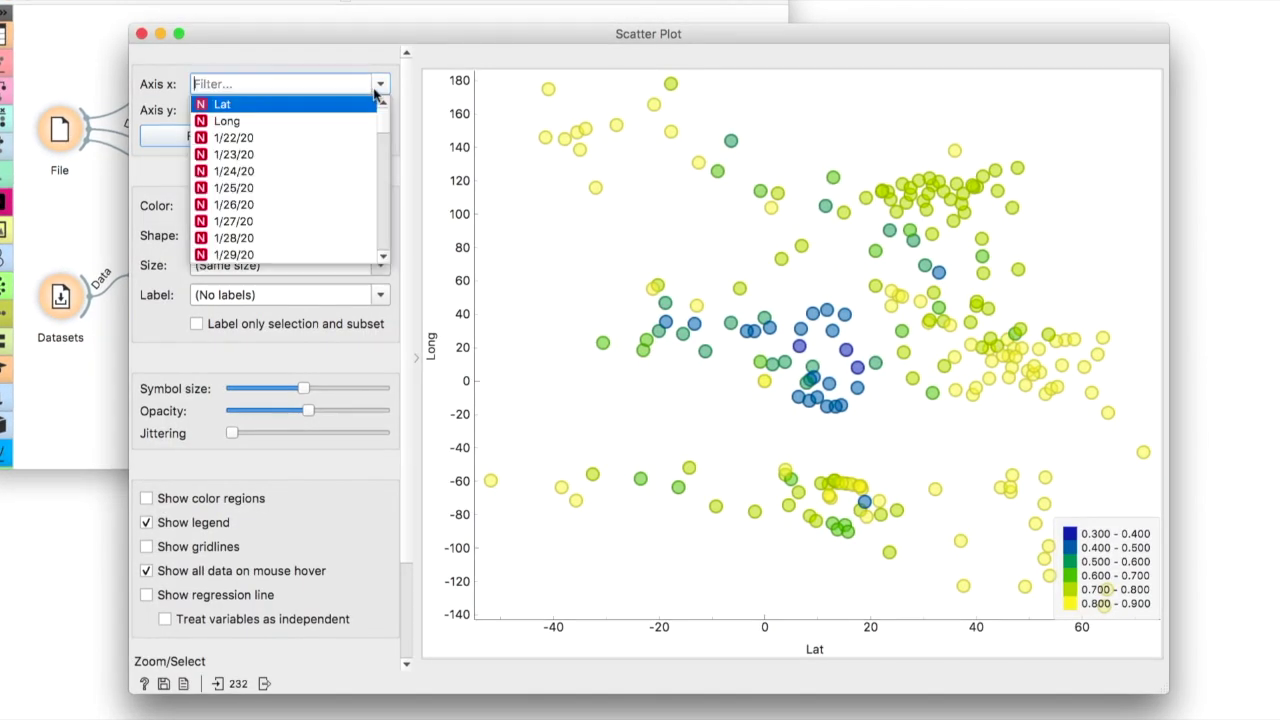
type("cas")
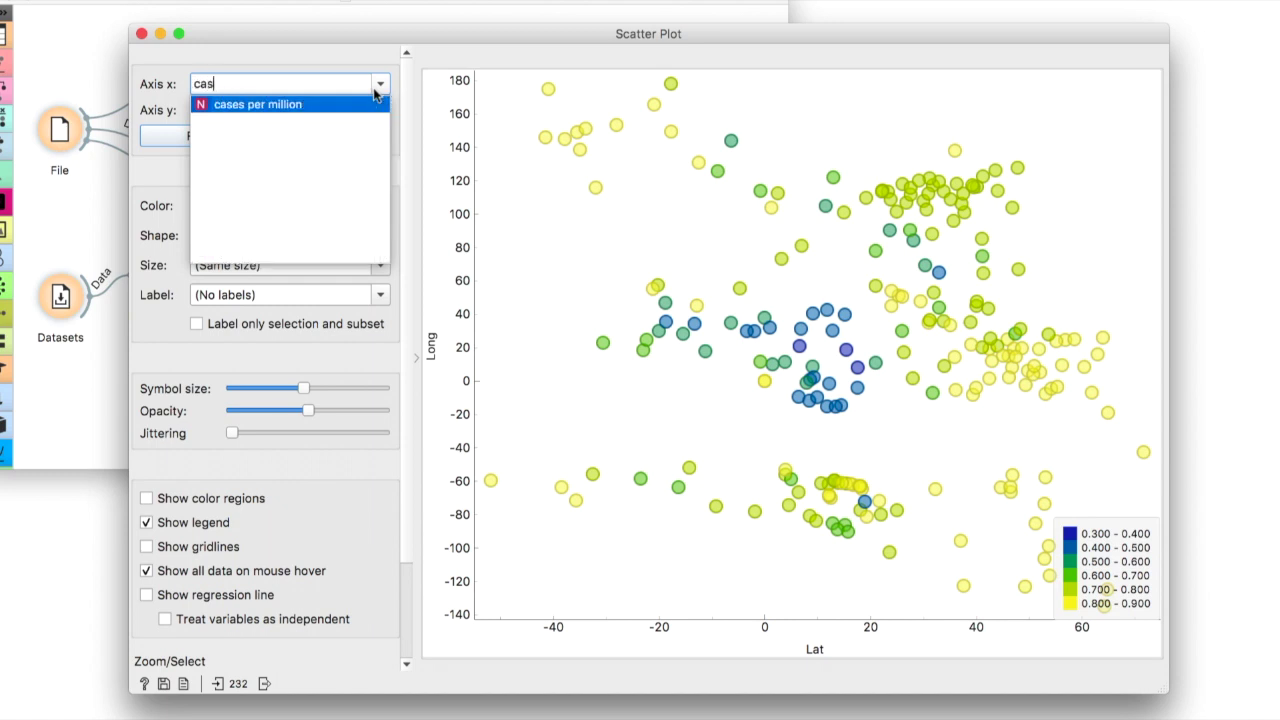
left_click(330, 105)
left_click(377, 112)
type("phy")
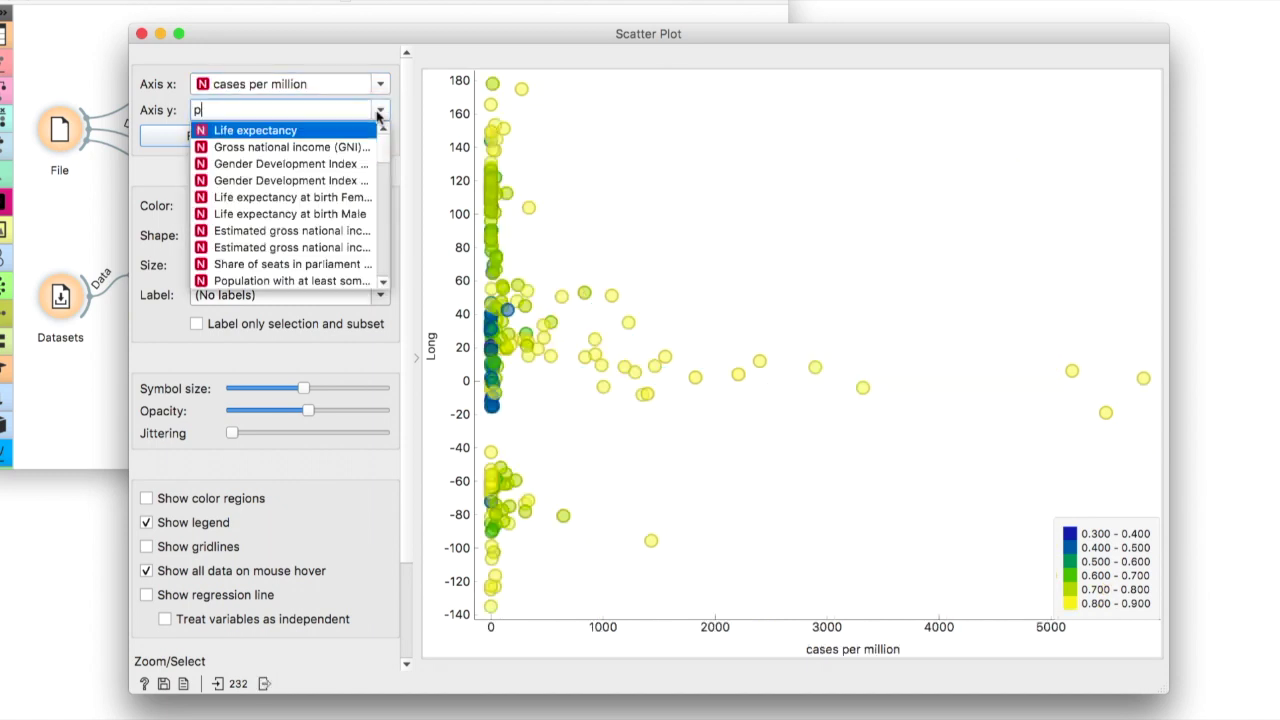
left_click(347, 134)
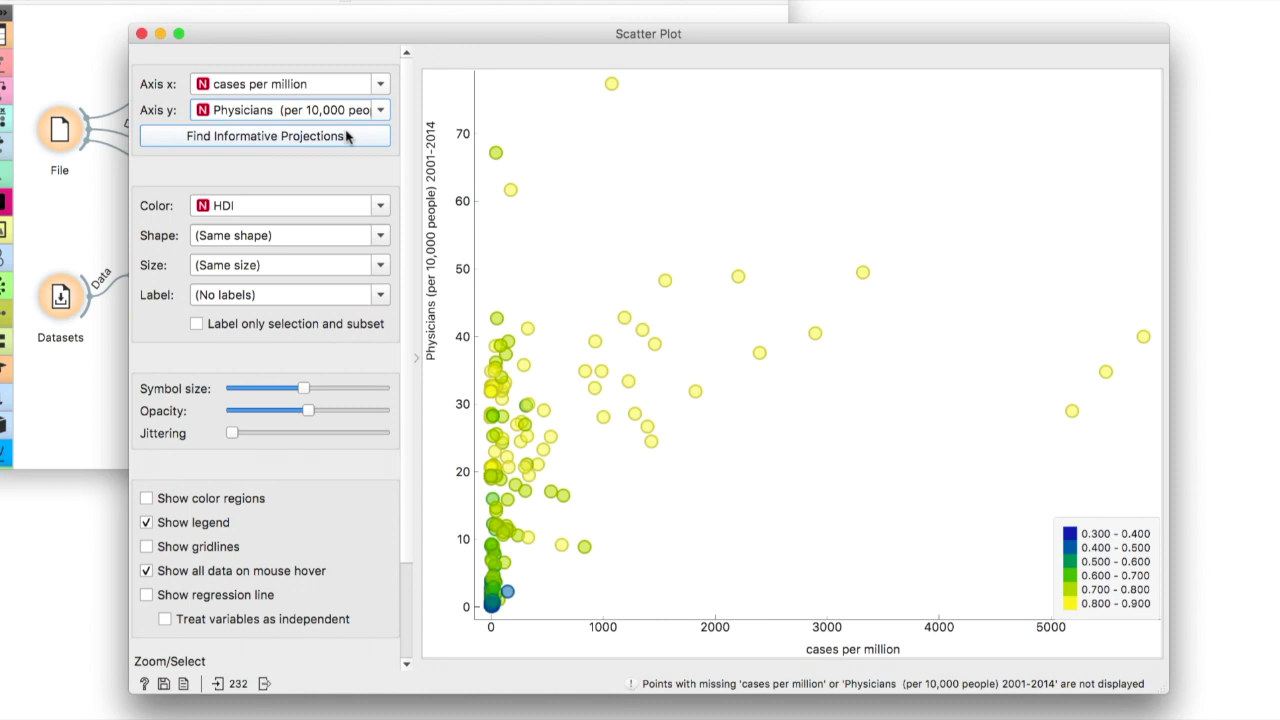
Step: Set the point colour to (Same color) and choose the variable labelling the points
left_click(380, 203)
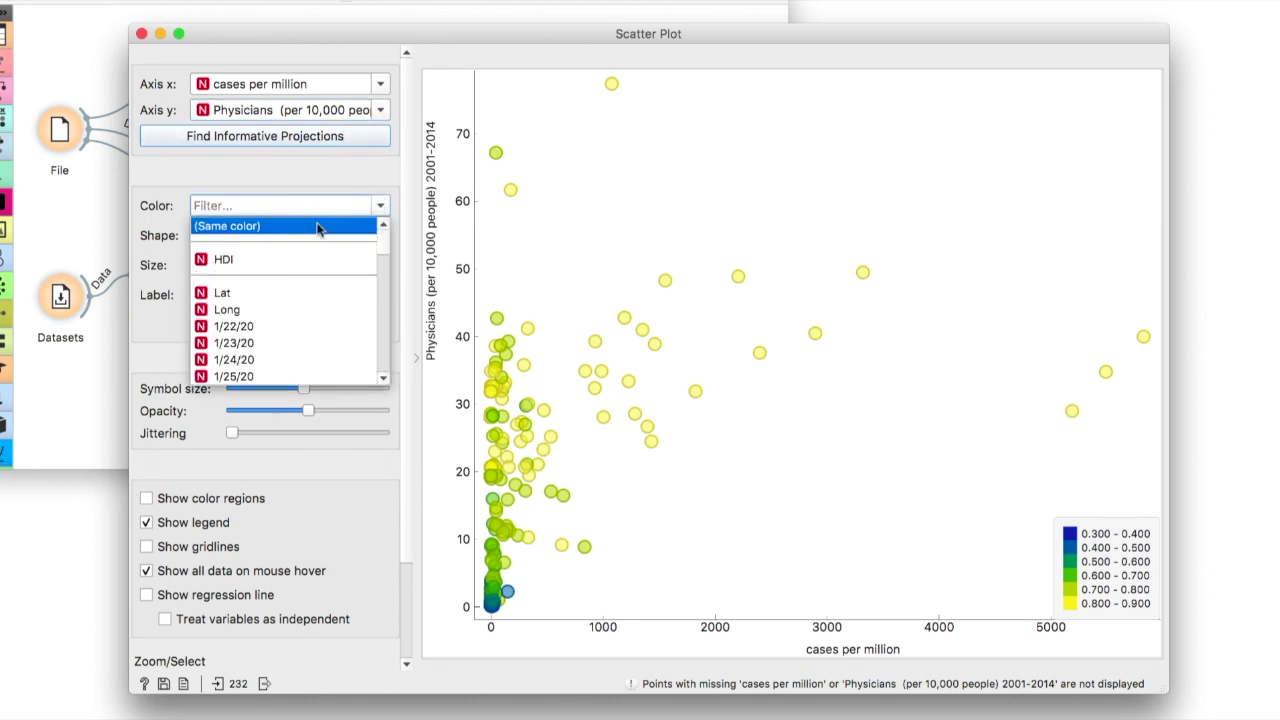
left_click(330, 220)
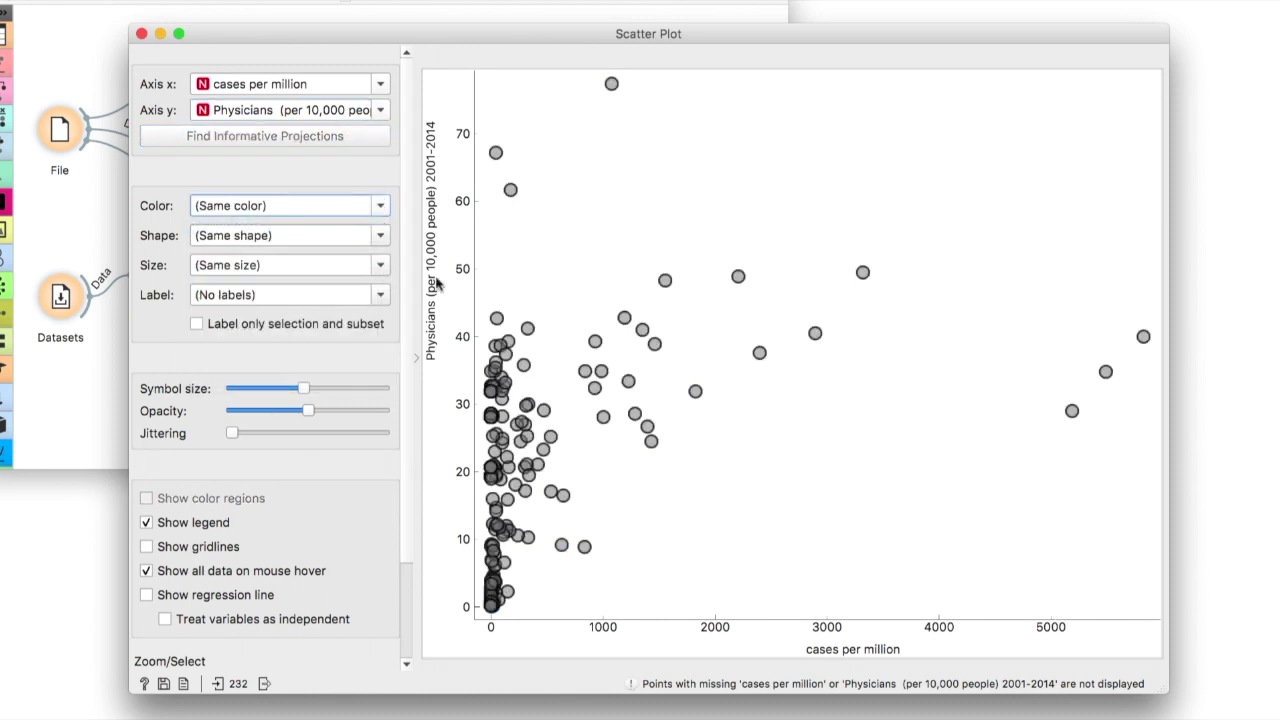
left_click(547, 257)
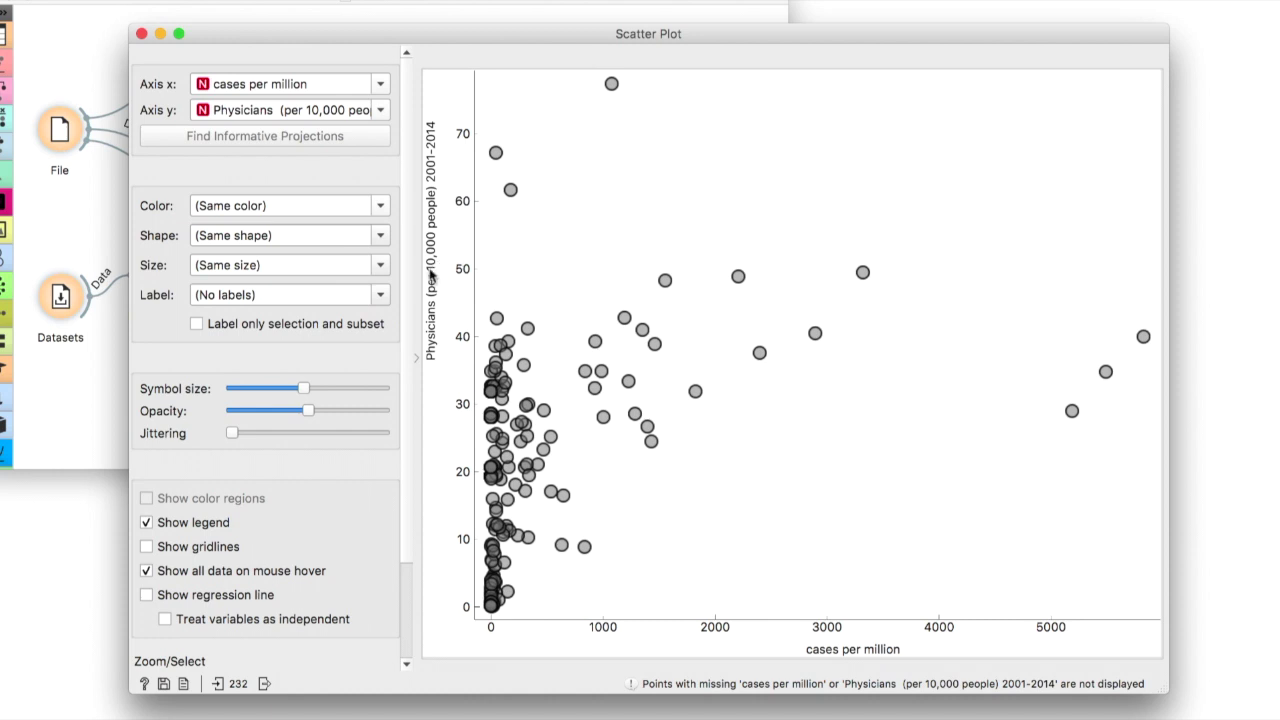
left_click(390, 295)
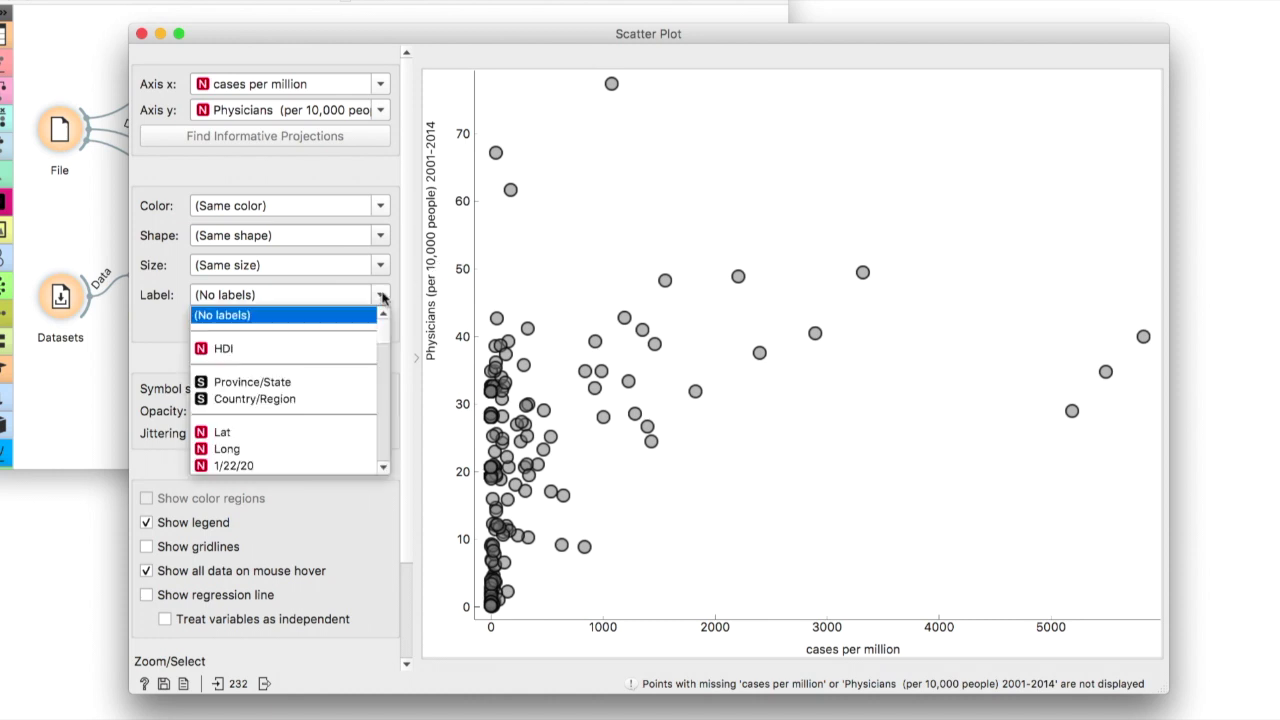
Step: Label points by Country/Region and select the three rightmost high-case countries, including Iceland and Luxembourg
left_click(284, 399)
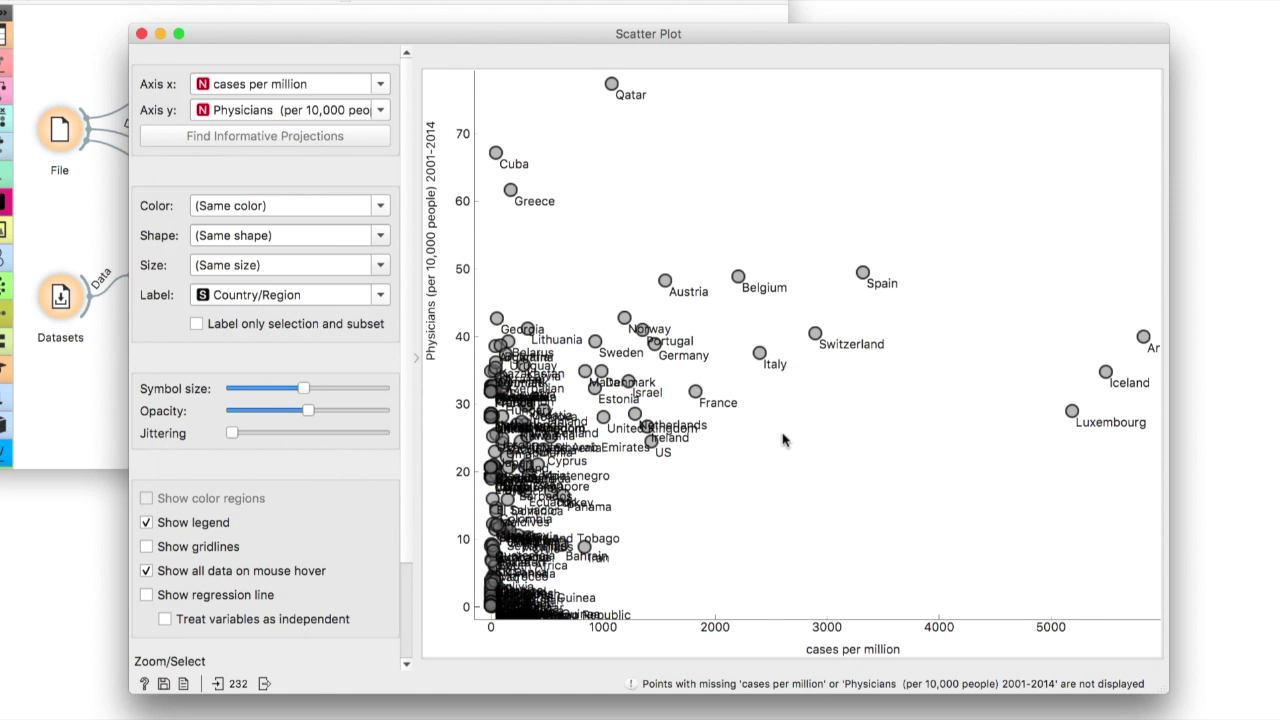
left_click_drag(483, 82, 677, 228)
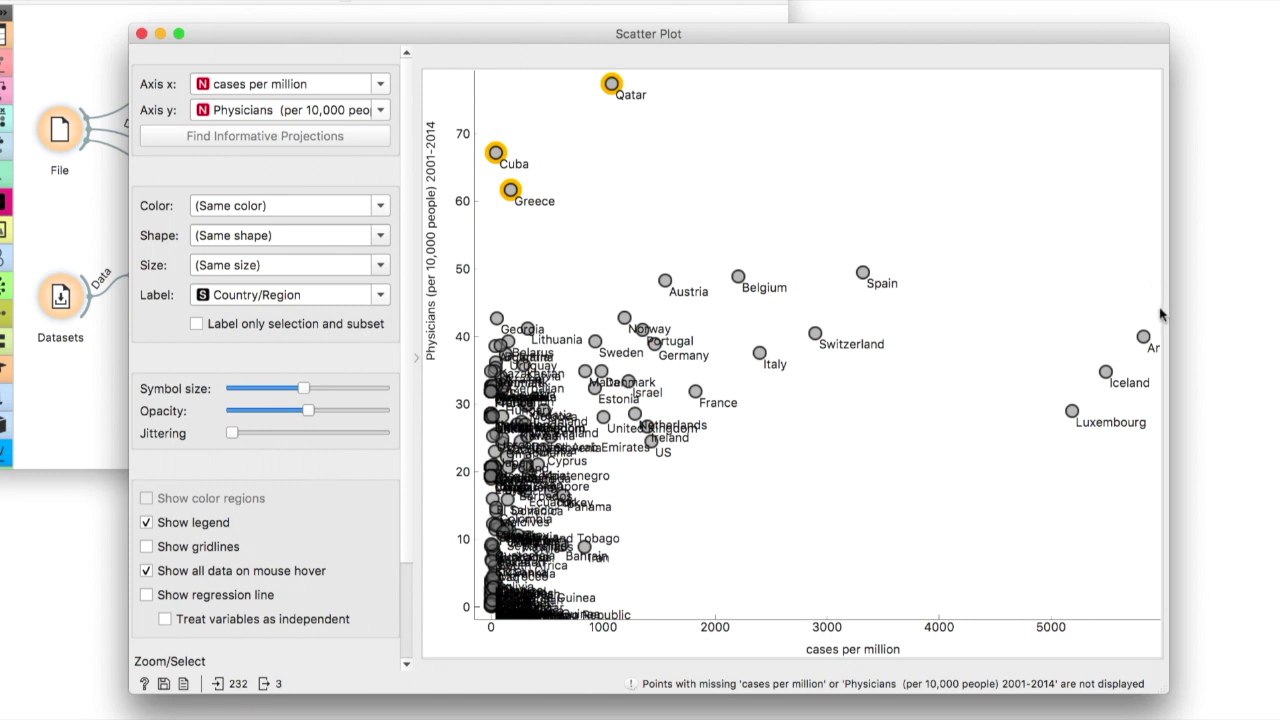
left_click_drag(1150, 315, 1037, 456)
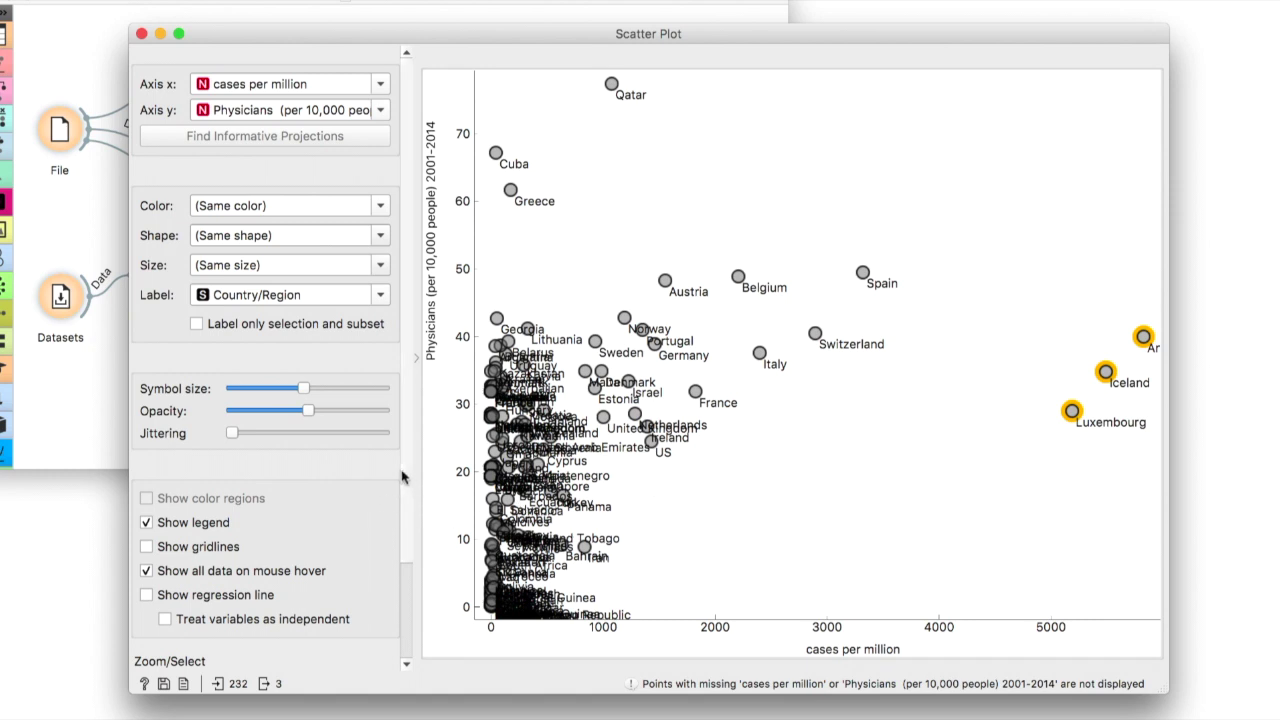
Step: Pan the scatter plot view sideways
scroll(402, 477, "down", 3)
left_click(187, 578)
left_click_drag(848, 509, 893, 511)
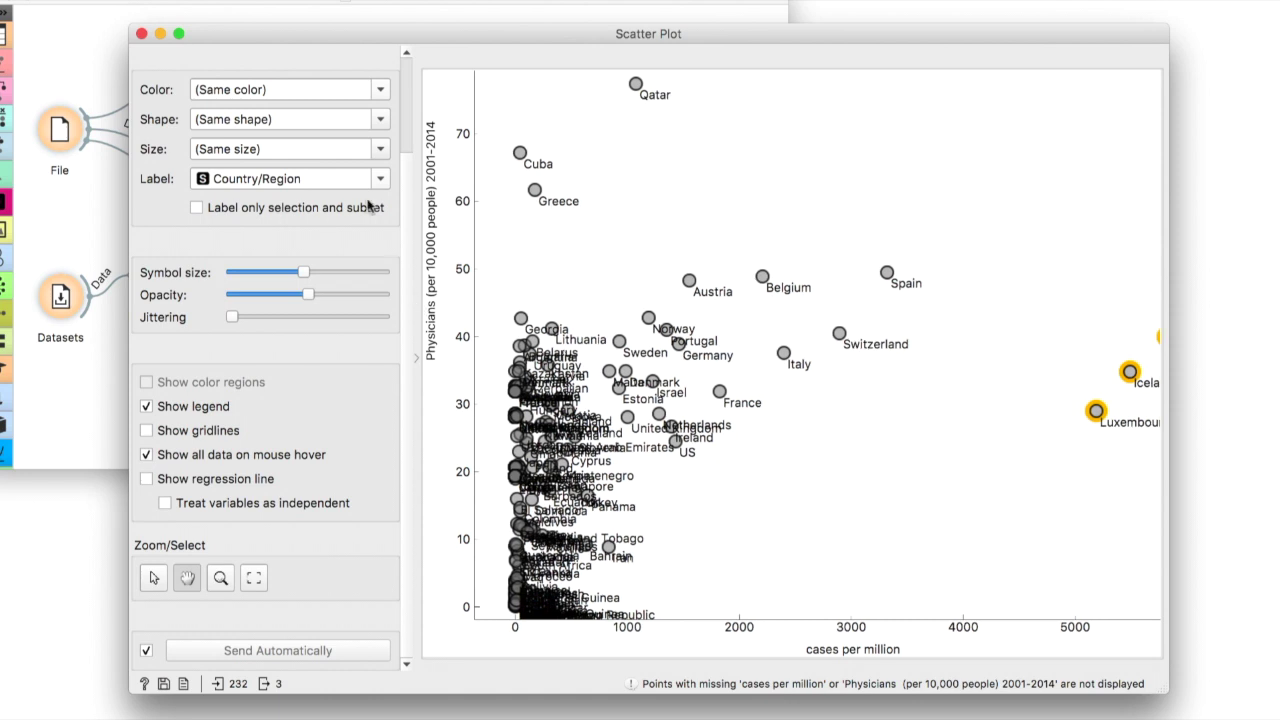
Step: Set the y axis to Dependency Ratio Old age (65 and older), found by filtering 'depe'
scroll(366, 206, "up", 3)
left_click(382, 111)
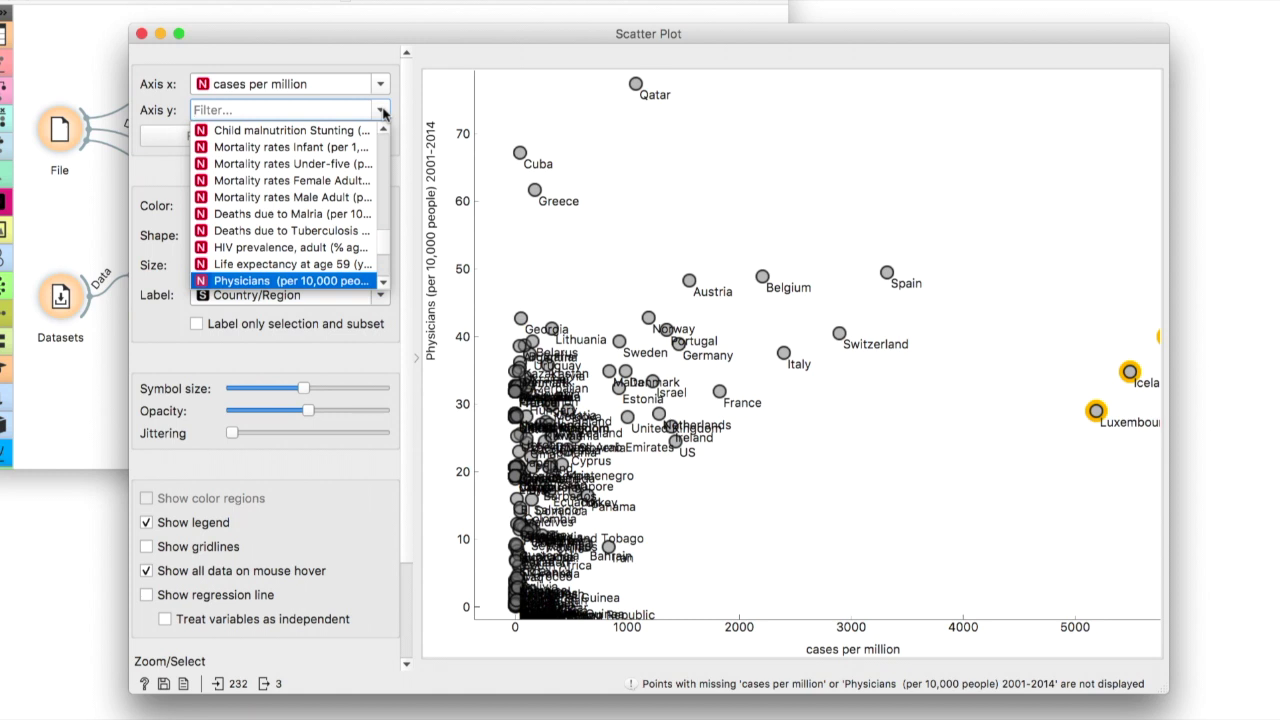
type("depe")
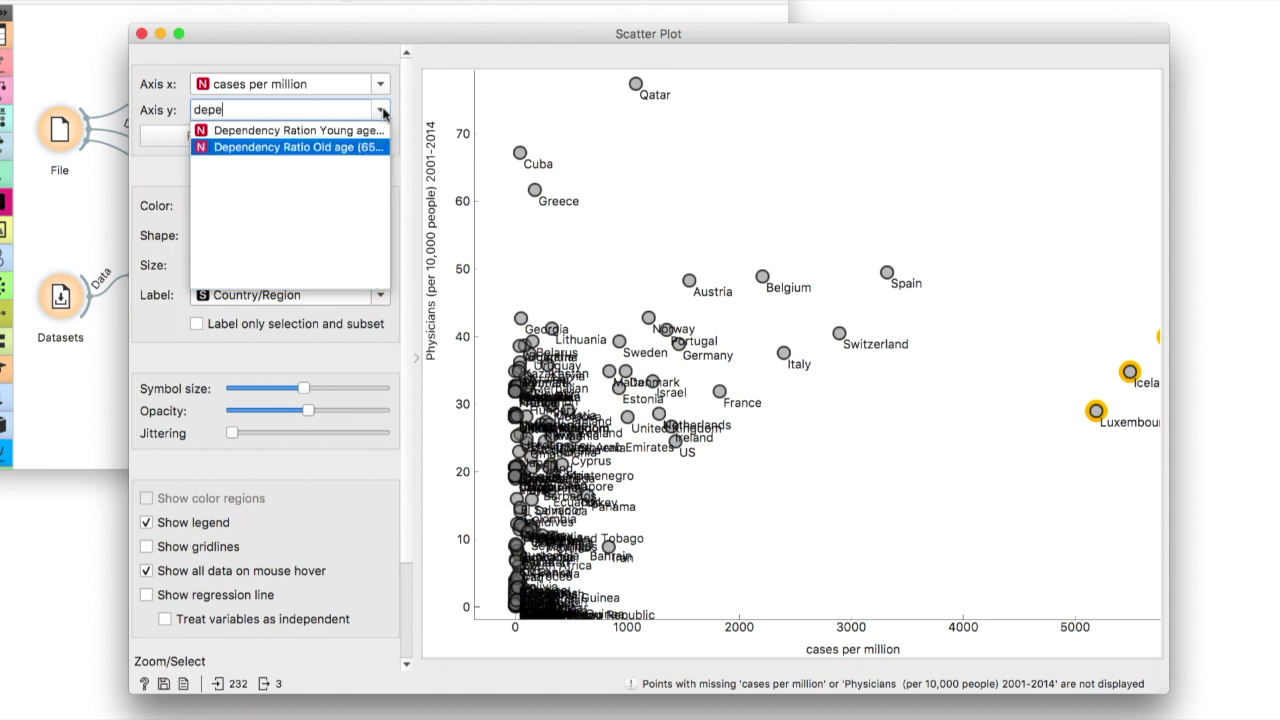
left_click(305, 148)
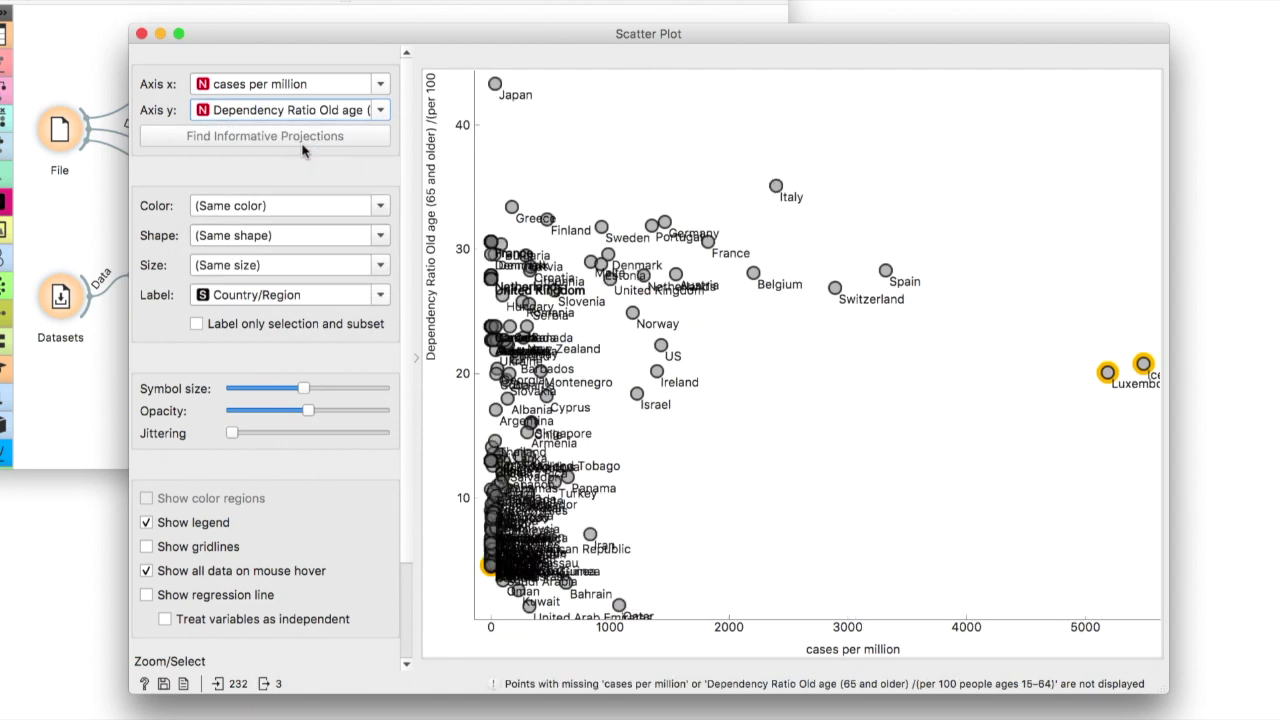